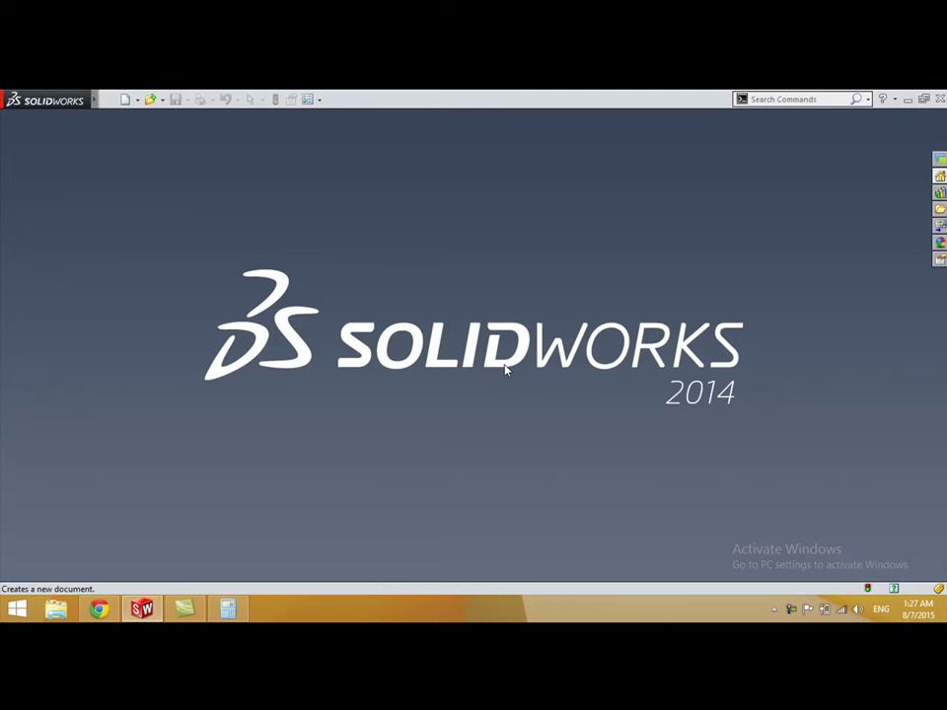
# Step: Create a new part, switch its units from MMGS to IPS, and select the Right Plane
pyautogui.click(123, 103)
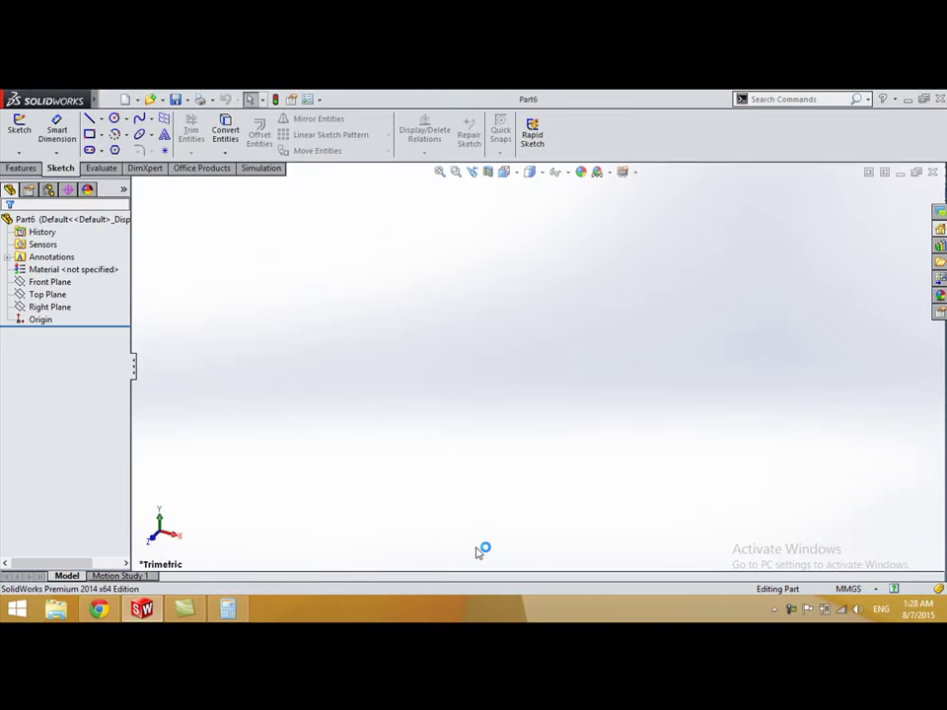
pyautogui.click(845, 590)
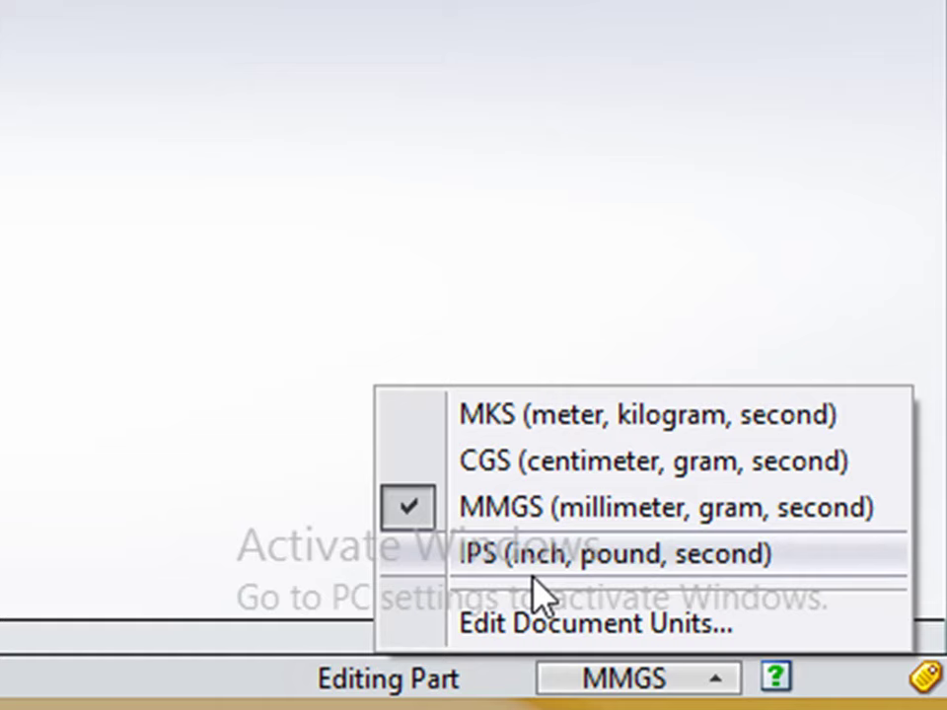
pyautogui.click(538, 572)
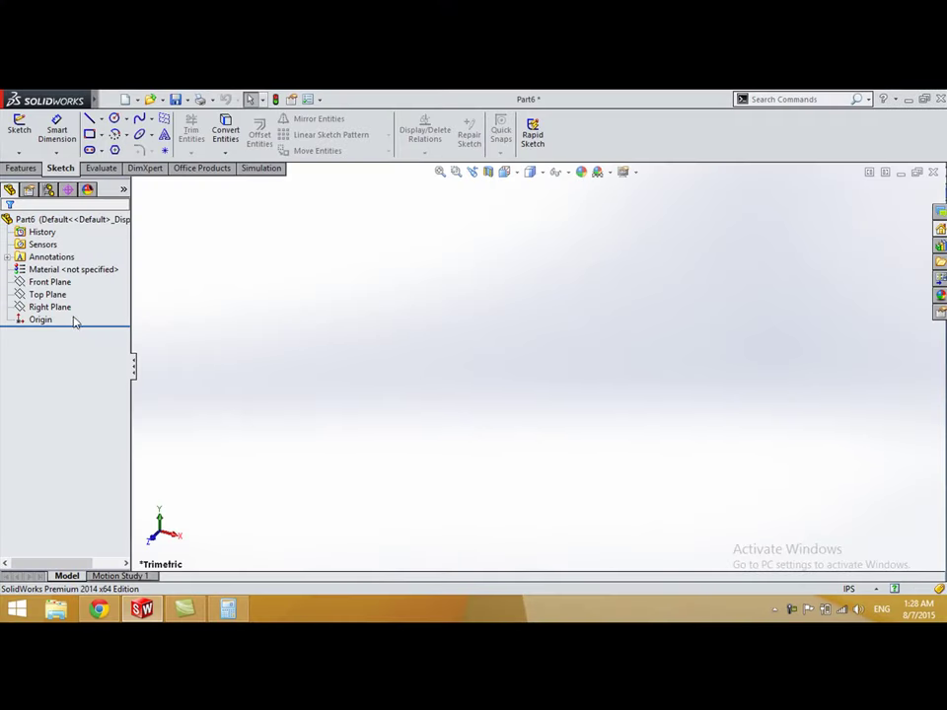
pyautogui.click(49, 307)
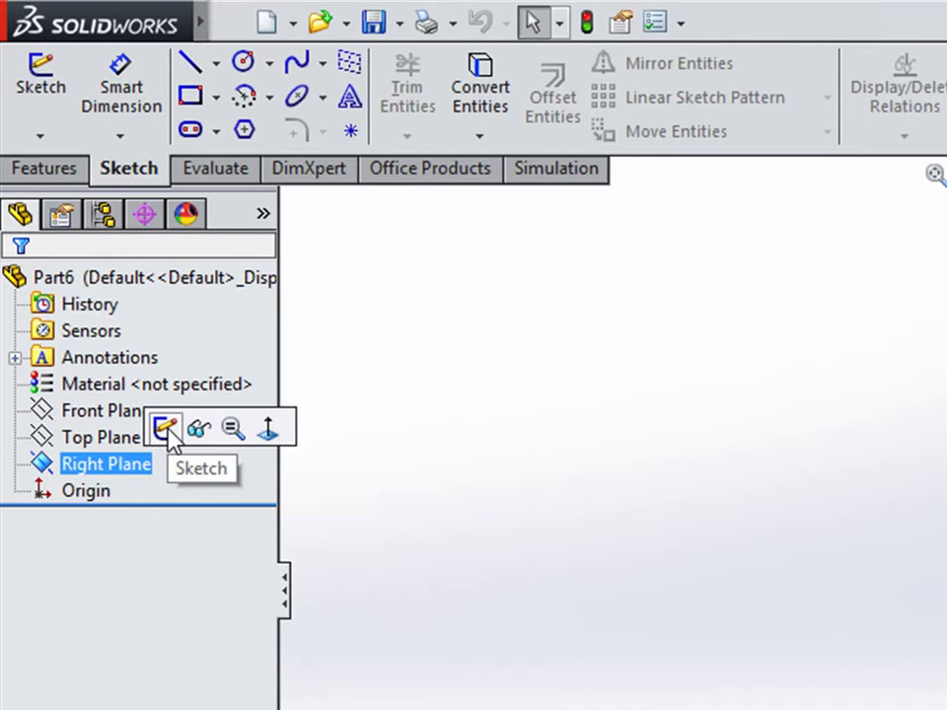
# Step: Start a sketch on the Right Plane and draw a vertical centerline through the origin
pyautogui.click(166, 428)
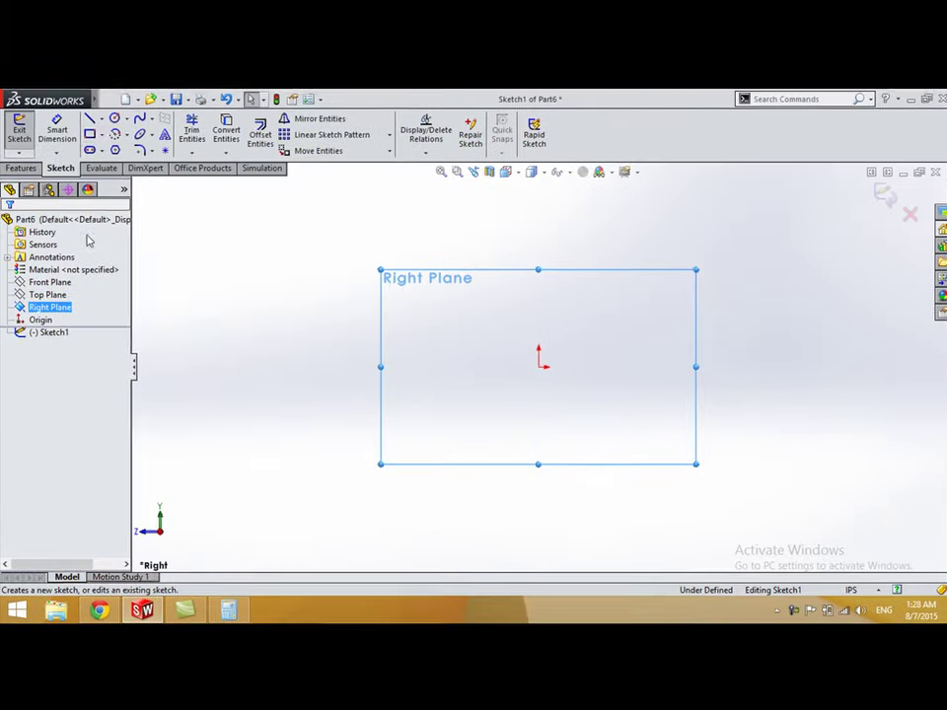
pyautogui.click(100, 119)
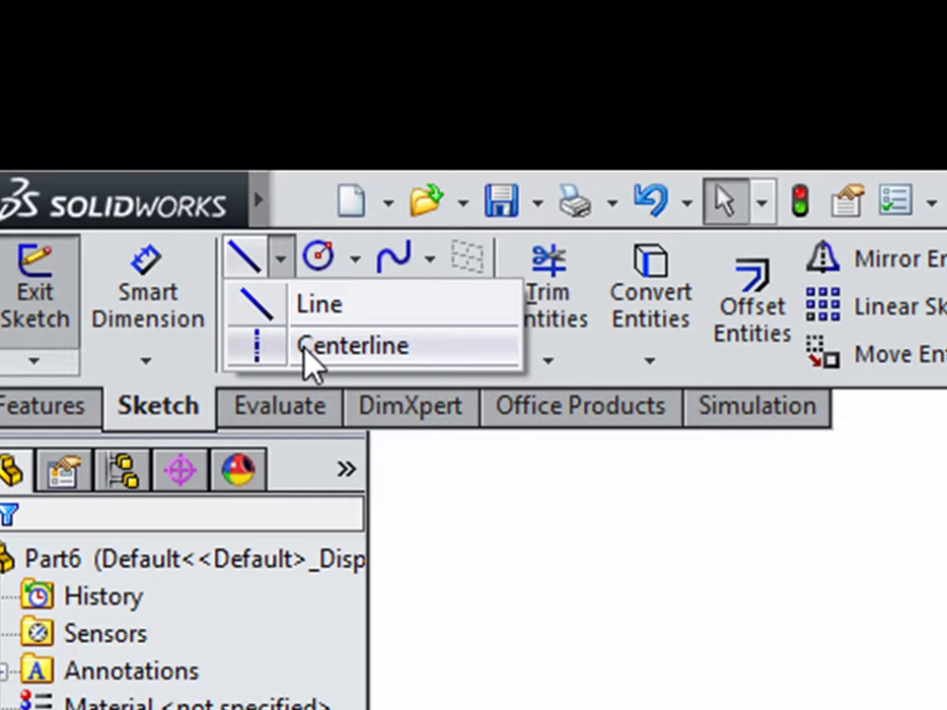
pyautogui.click(103, 148)
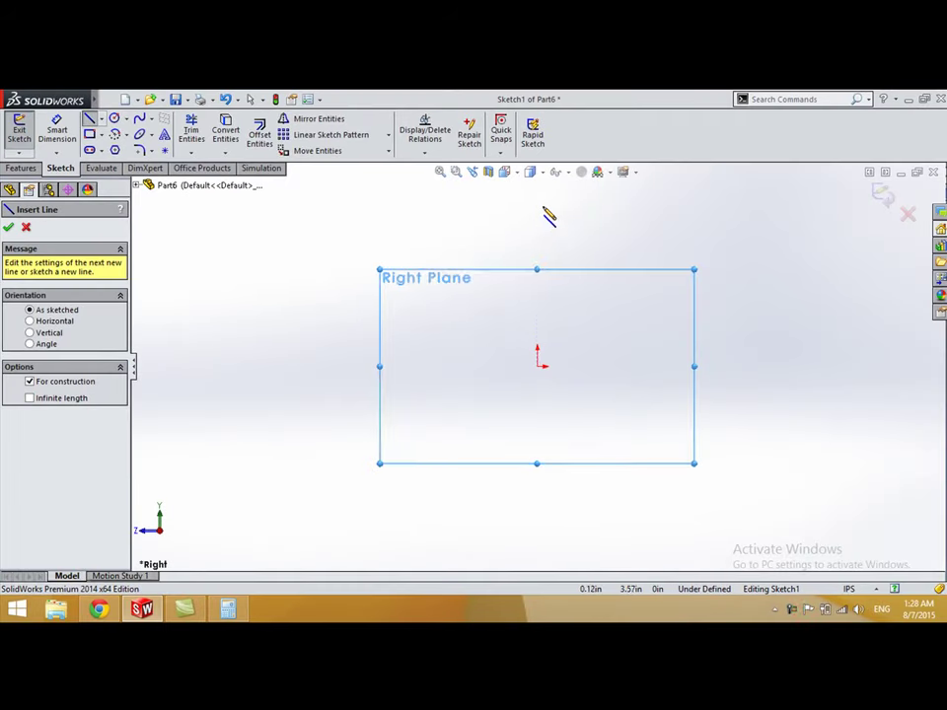
pyautogui.click(537, 205)
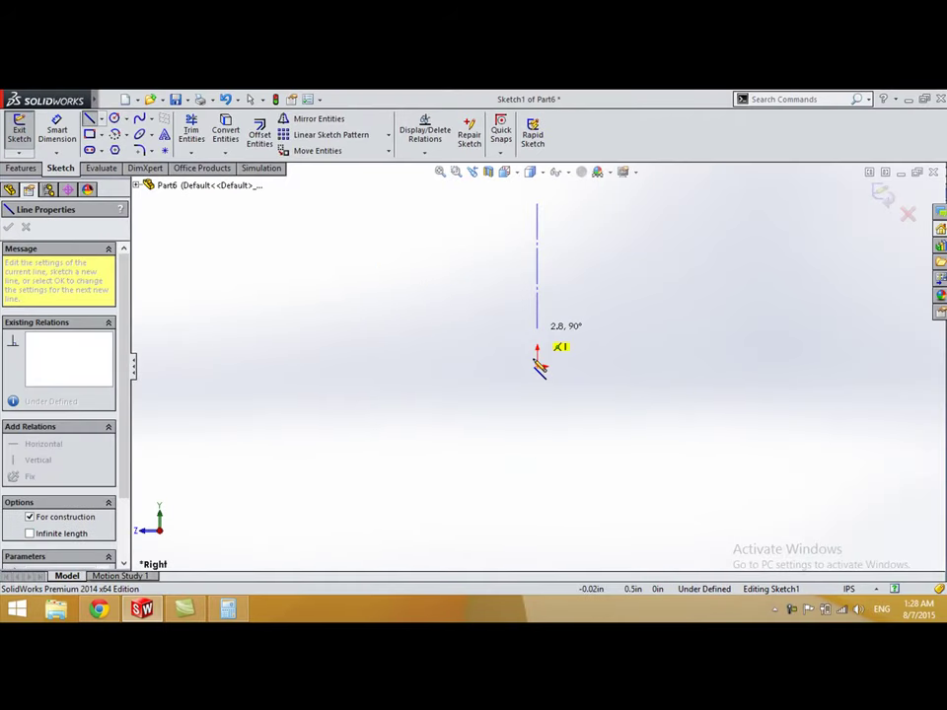
pyautogui.click(537, 524)
pyautogui.press('Escape')
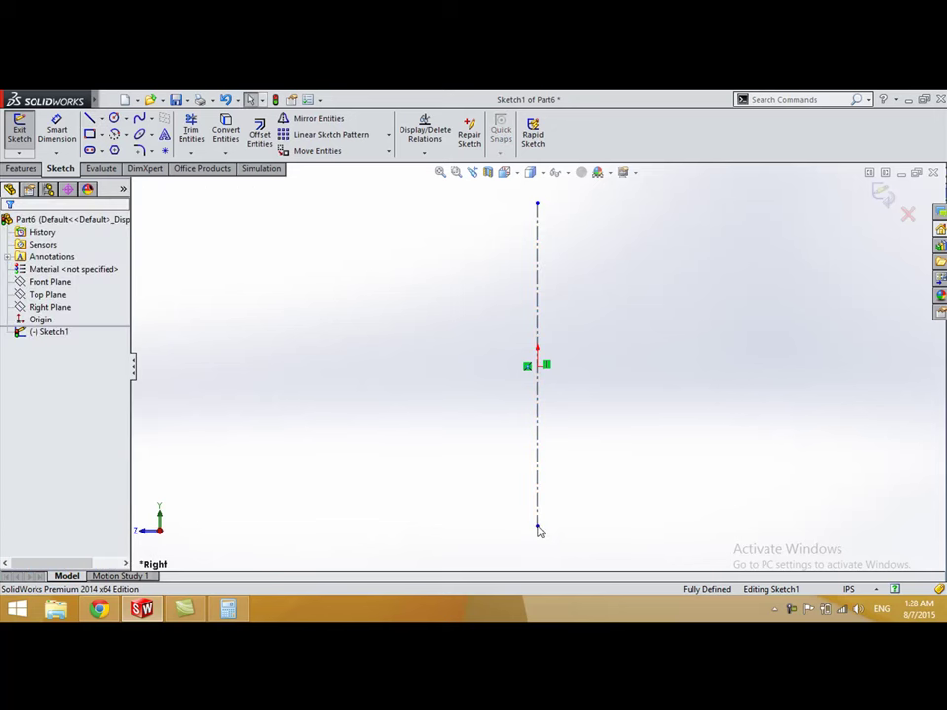
# Step: Add a horizontal centerline crossing the origin
pyautogui.click(102, 119)
pyautogui.click(124, 147)
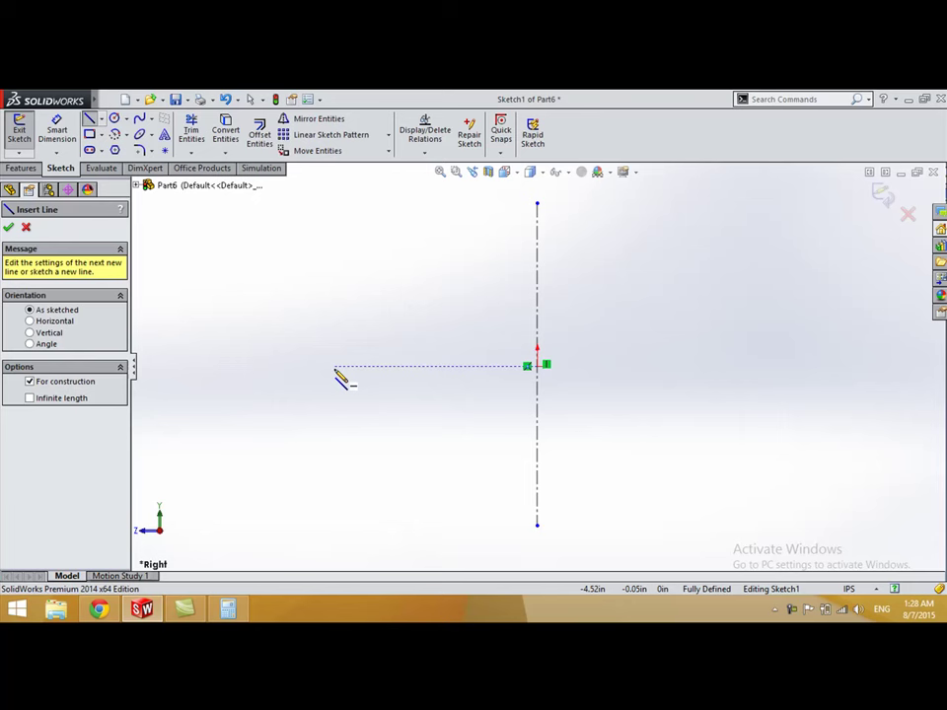
pyautogui.click(306, 368)
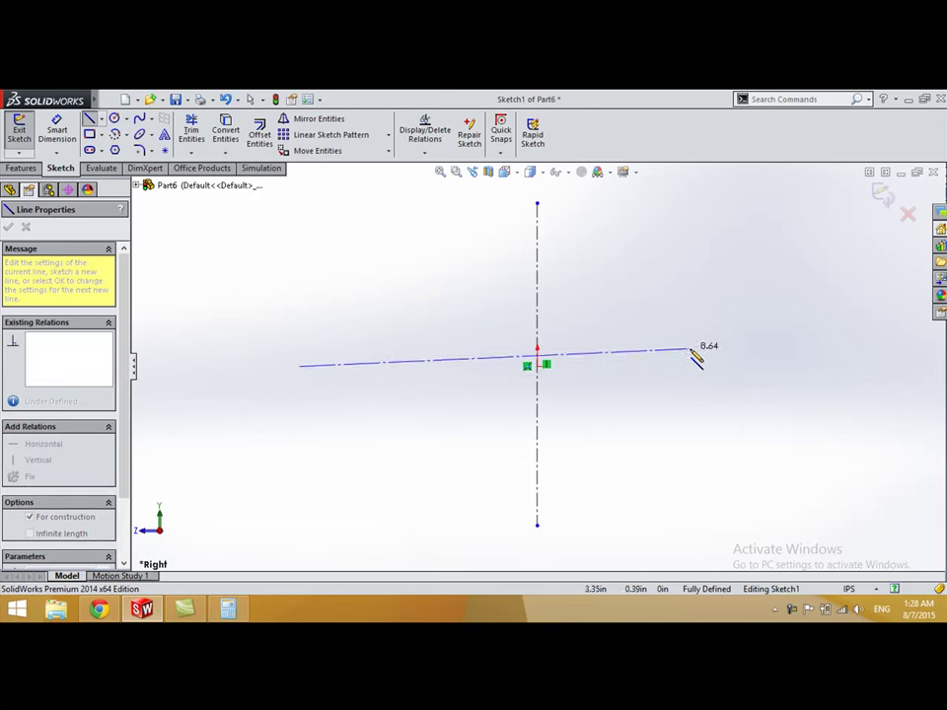
pyautogui.click(802, 366)
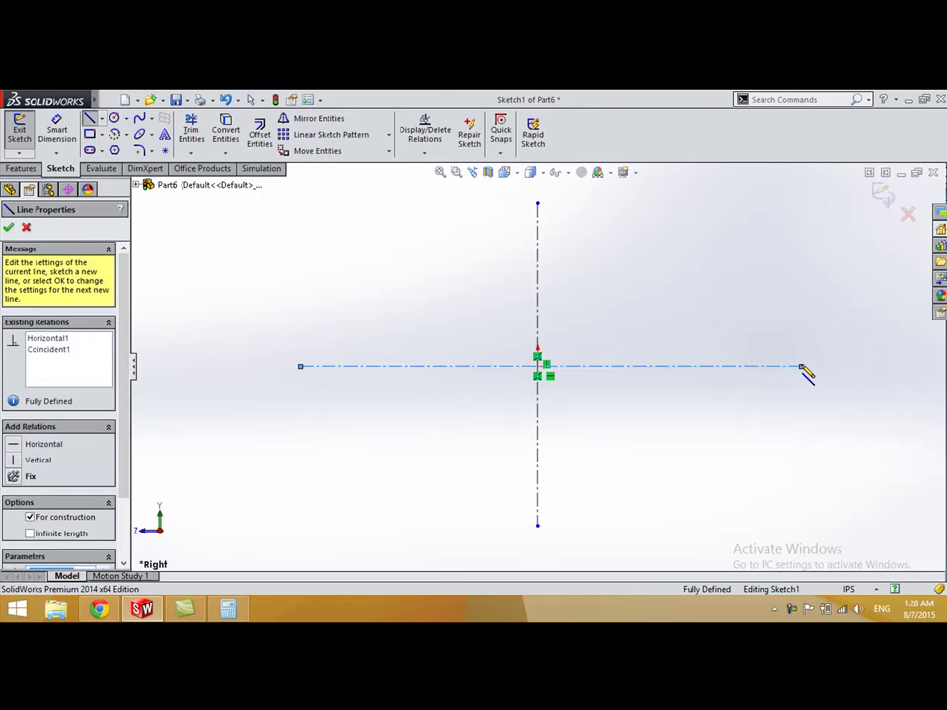
pyautogui.press('Escape')
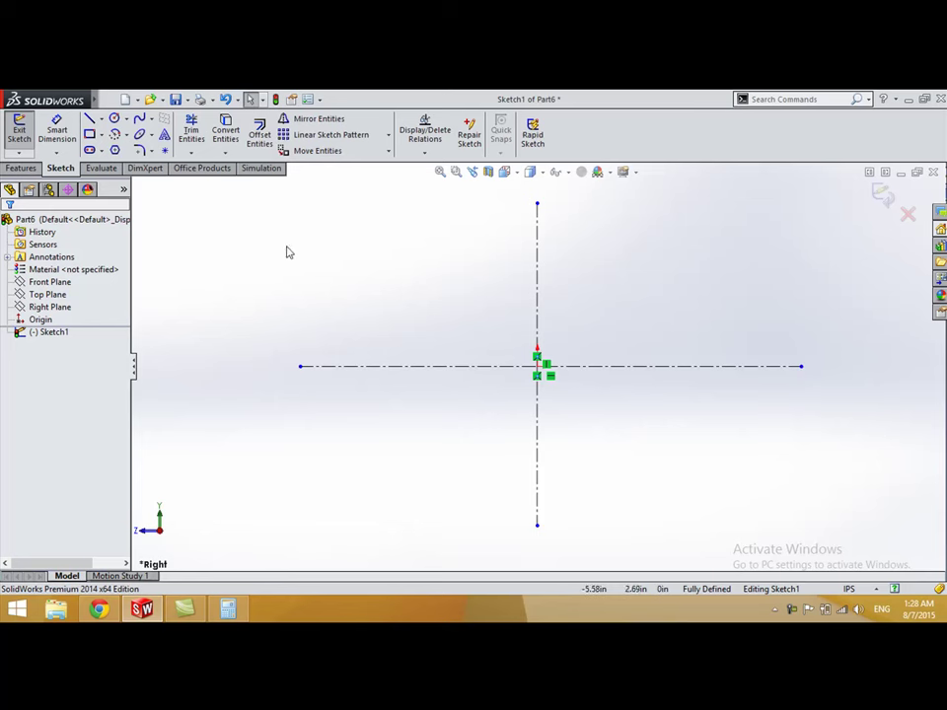
# Step: Draw four connected lines for the top flange, flange end, flange underside and web
pyautogui.click(89, 120)
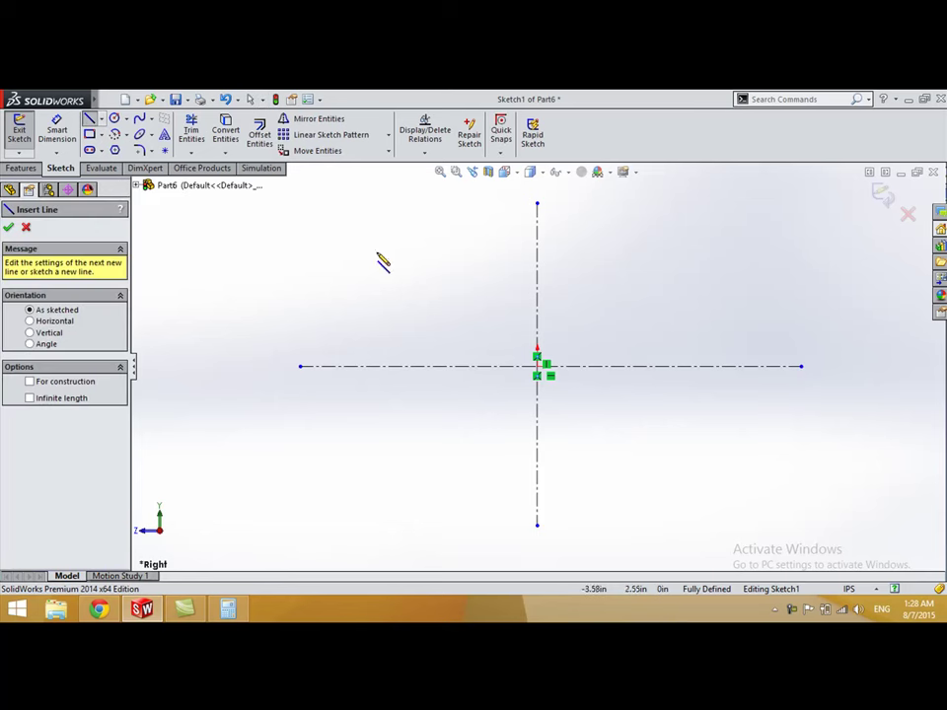
pyautogui.click(536, 230)
pyautogui.click(387, 229)
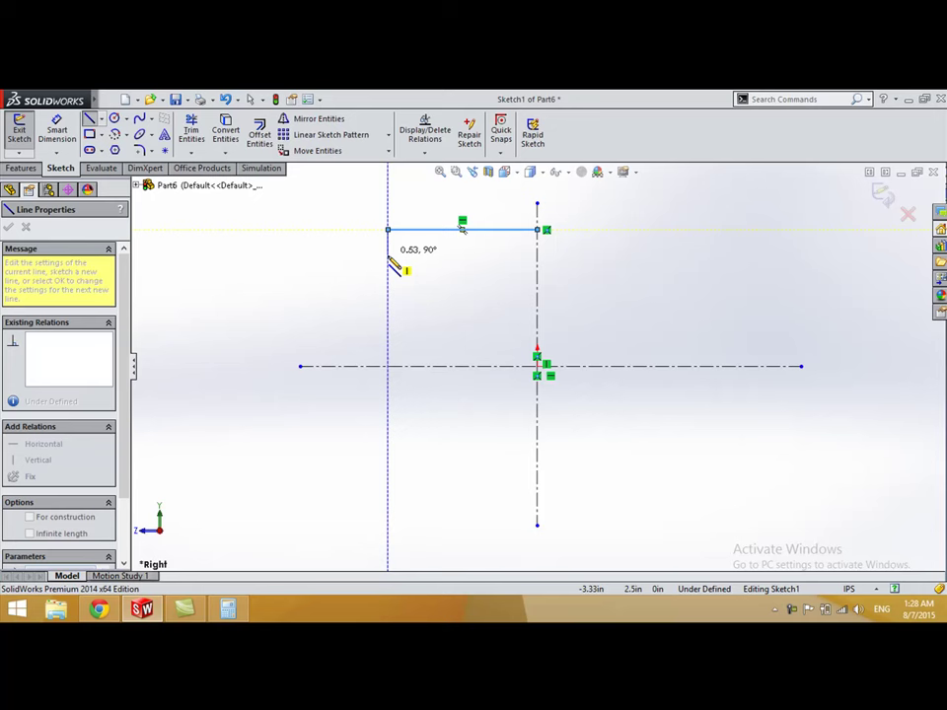
pyautogui.click(388, 272)
pyautogui.click(476, 272)
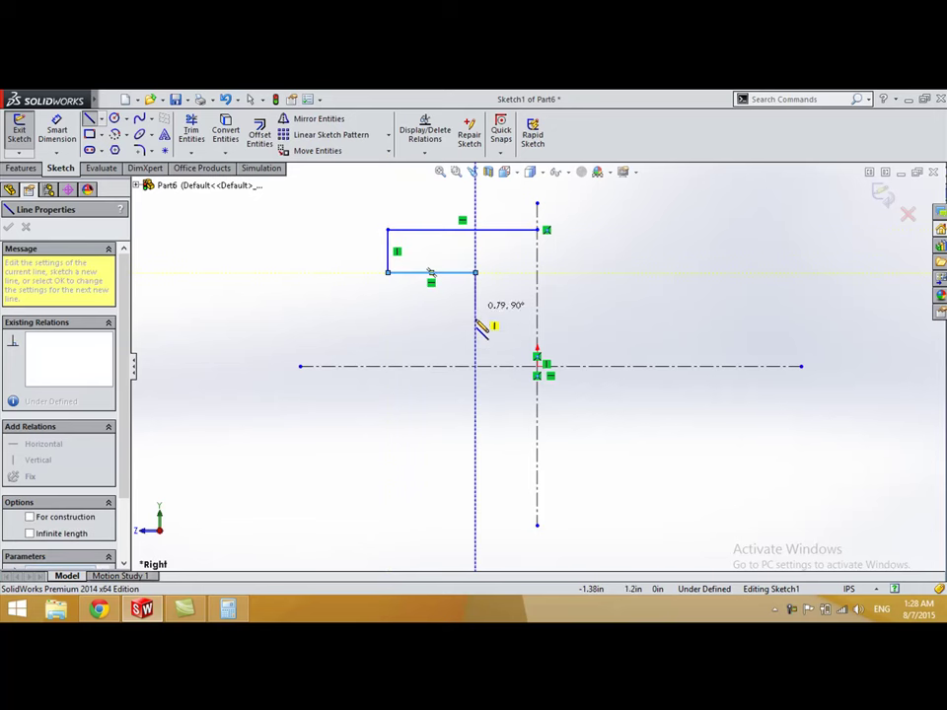
pyautogui.click(475, 367)
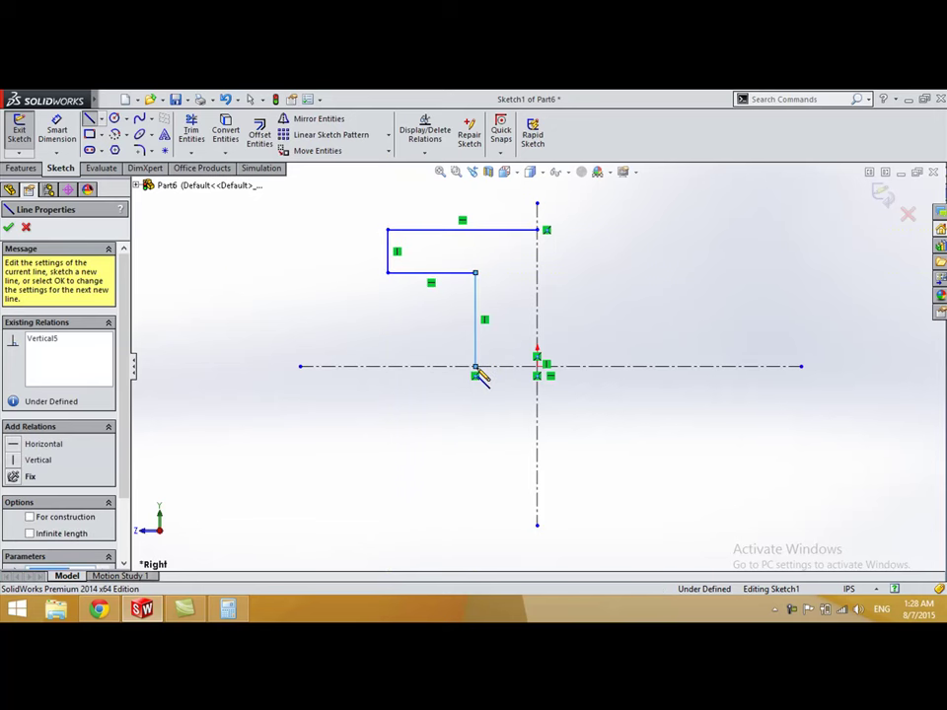
pyautogui.press('Escape')
# Step: Dimension the flange width to 2.00 and the flange thickness to 0.40
pyautogui.press('d')
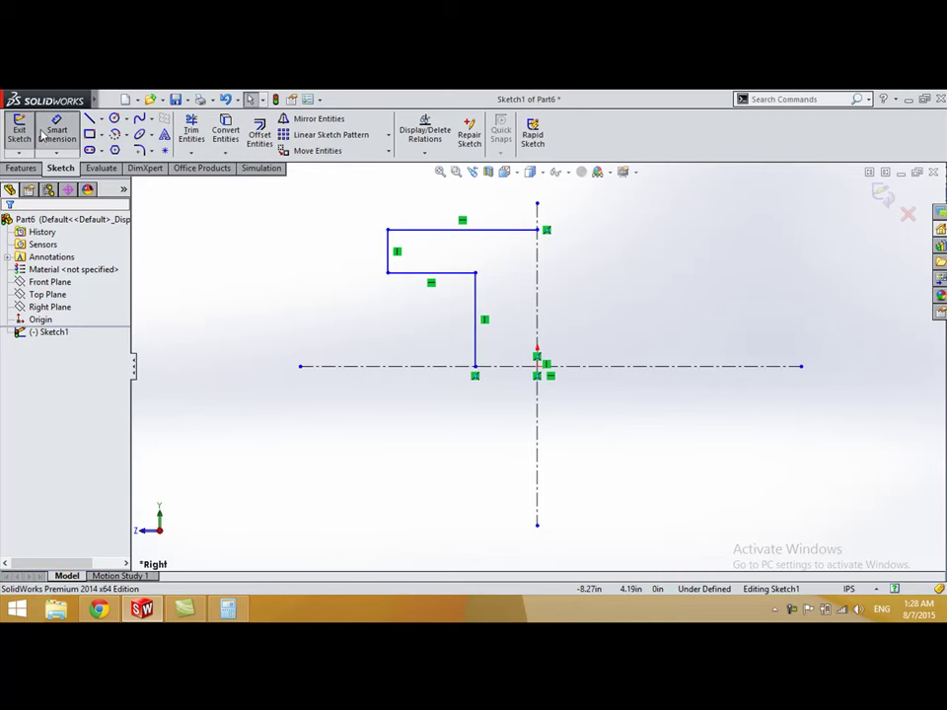
pyautogui.click(409, 229)
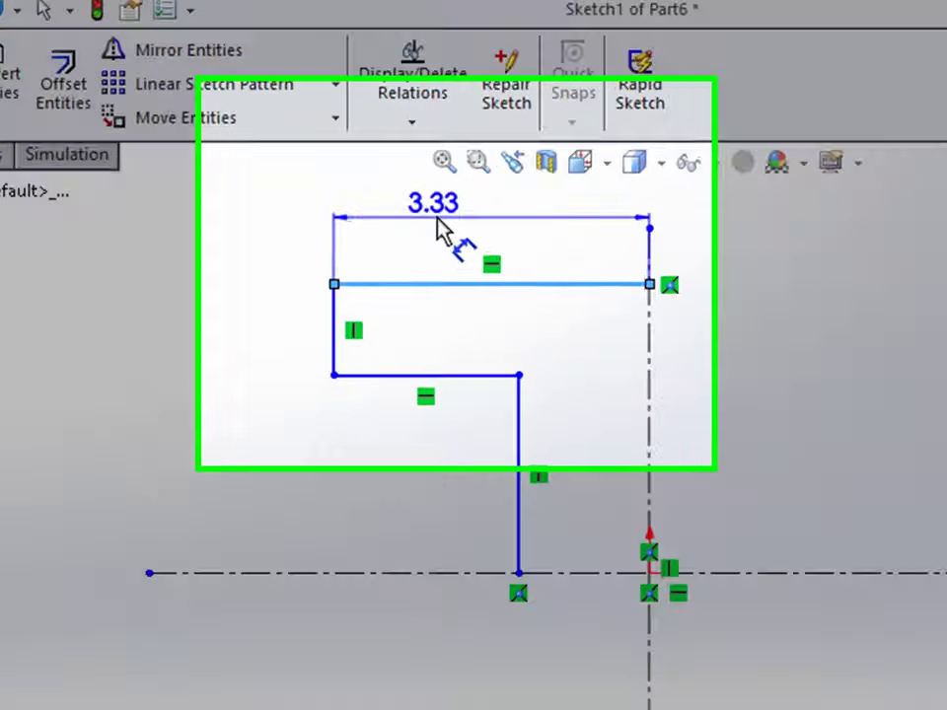
pyautogui.click(439, 204)
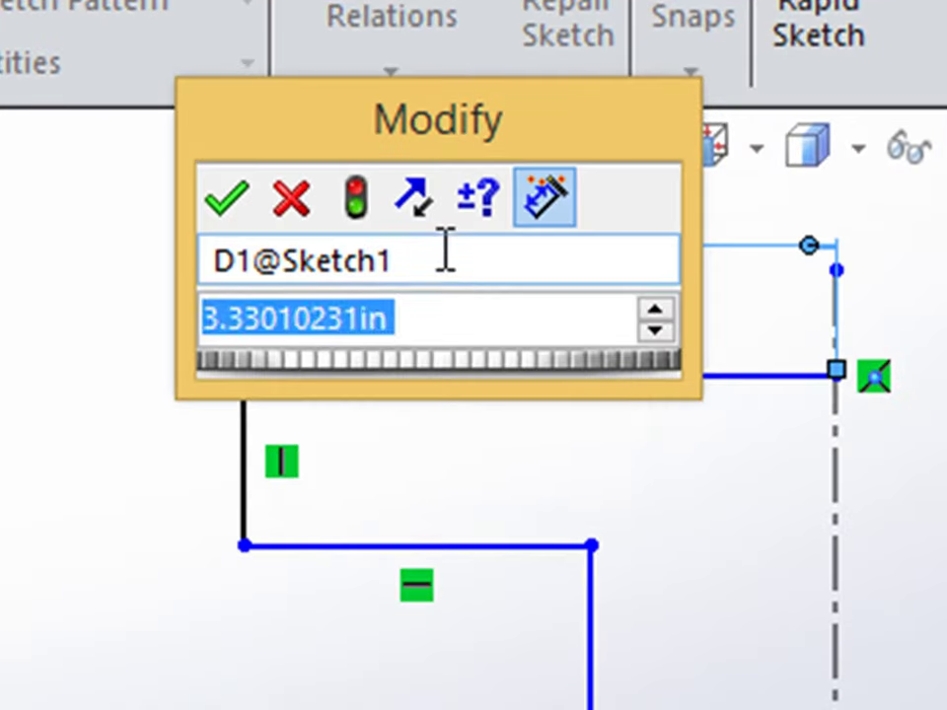
pyautogui.write('2')
pyautogui.press('Return')
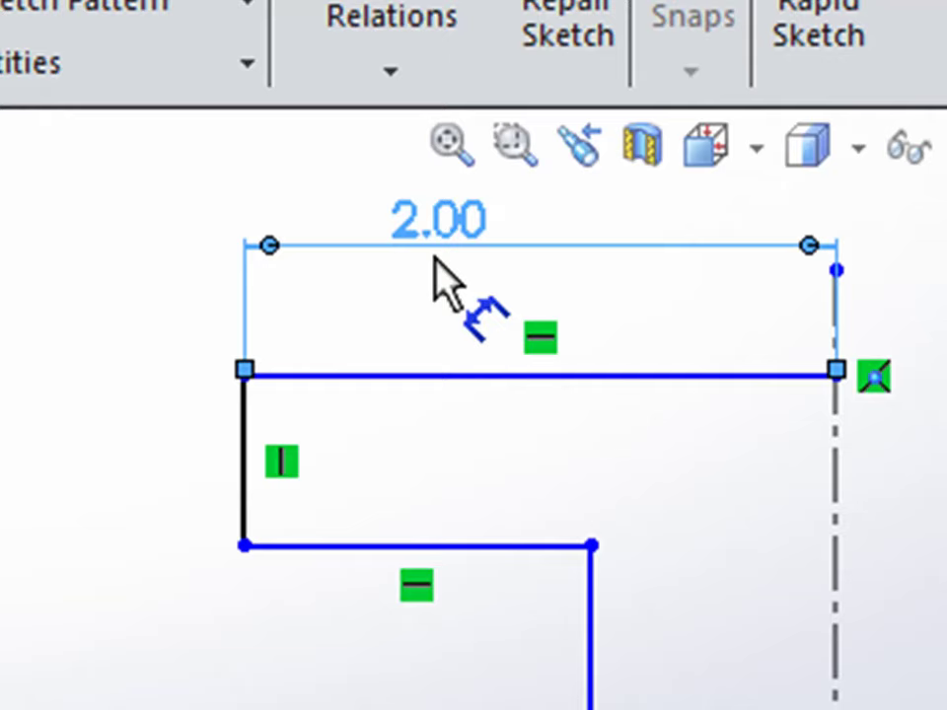
pyautogui.click(249, 429)
pyautogui.click(235, 451)
pyautogui.write('0.')
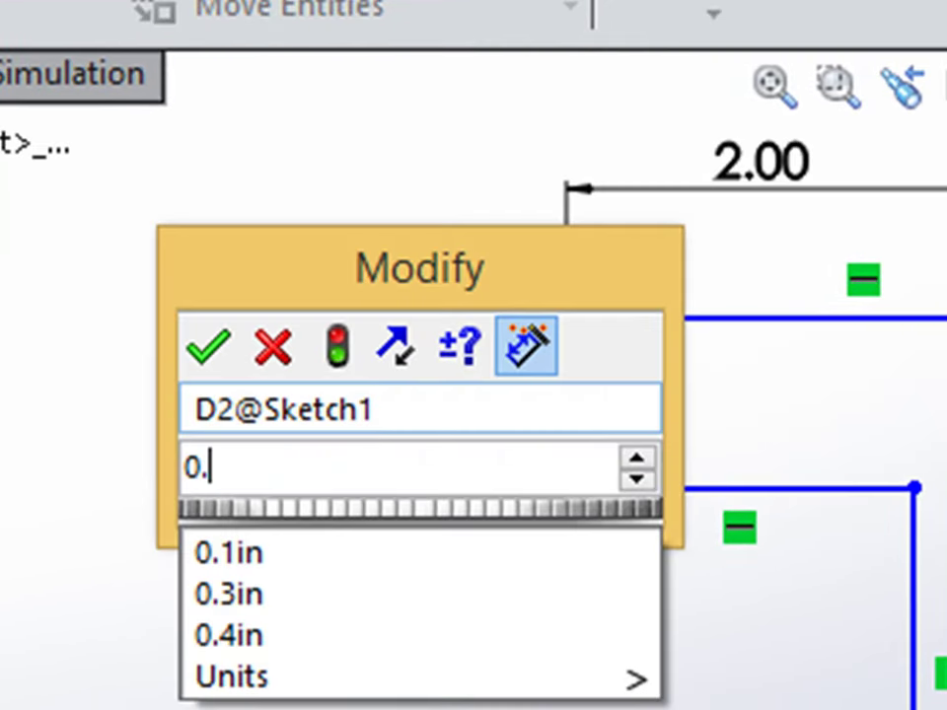
pyautogui.write('4')
pyautogui.press('Return')
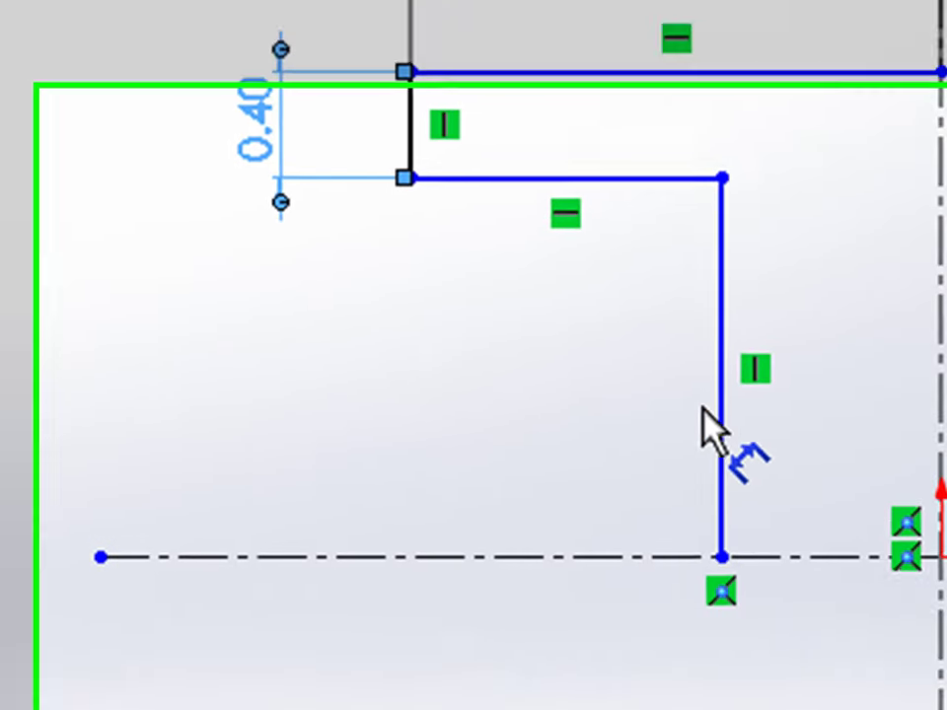
# Step: Set the web 0.30 from the vertical centerline and select the quarter-profile lines
pyautogui.click(723, 424)
pyautogui.click(850, 314)
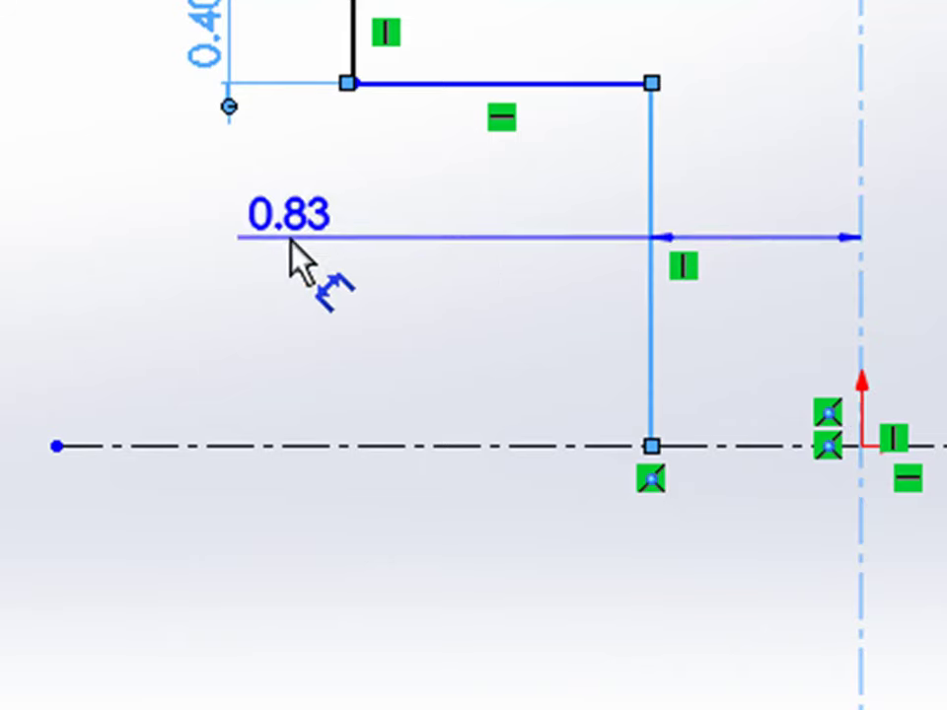
pyautogui.click(290, 254)
pyautogui.write('0.3')
pyautogui.press('Return')
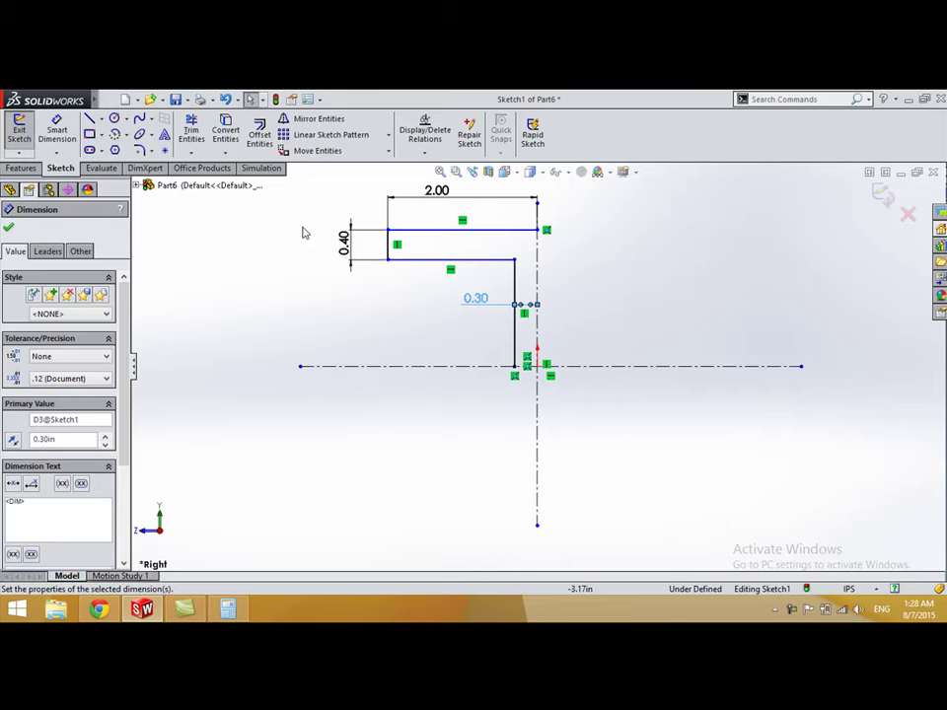
pyautogui.moveTo(308, 193)
pyautogui.mouseDown()
pyautogui.moveTo(527, 424)
pyautogui.moveTo(559, 432)
pyautogui.mouseUp()
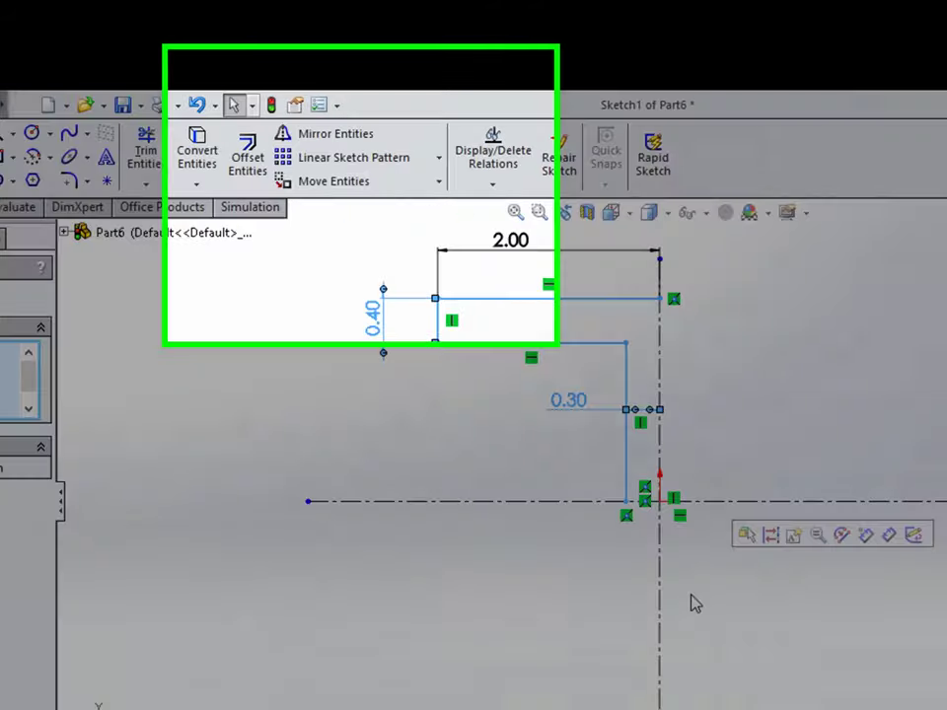
# Step: Mirror the lines about the vertical centerline, then mirror the resulting T about the horizontal one
pyautogui.click(347, 221)
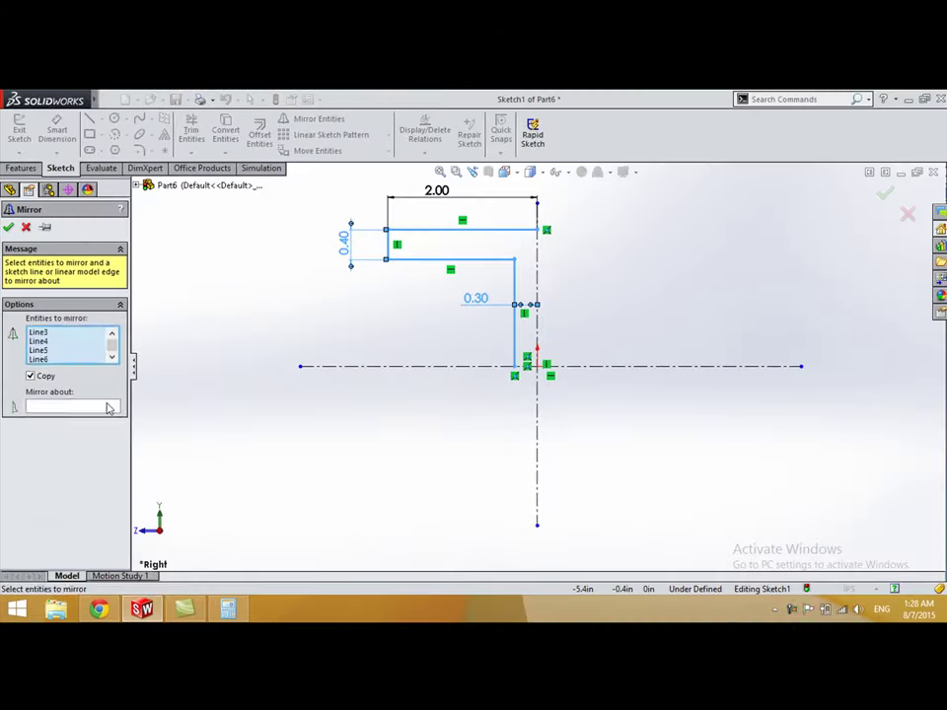
pyautogui.click(538, 345)
pyautogui.press('Return')
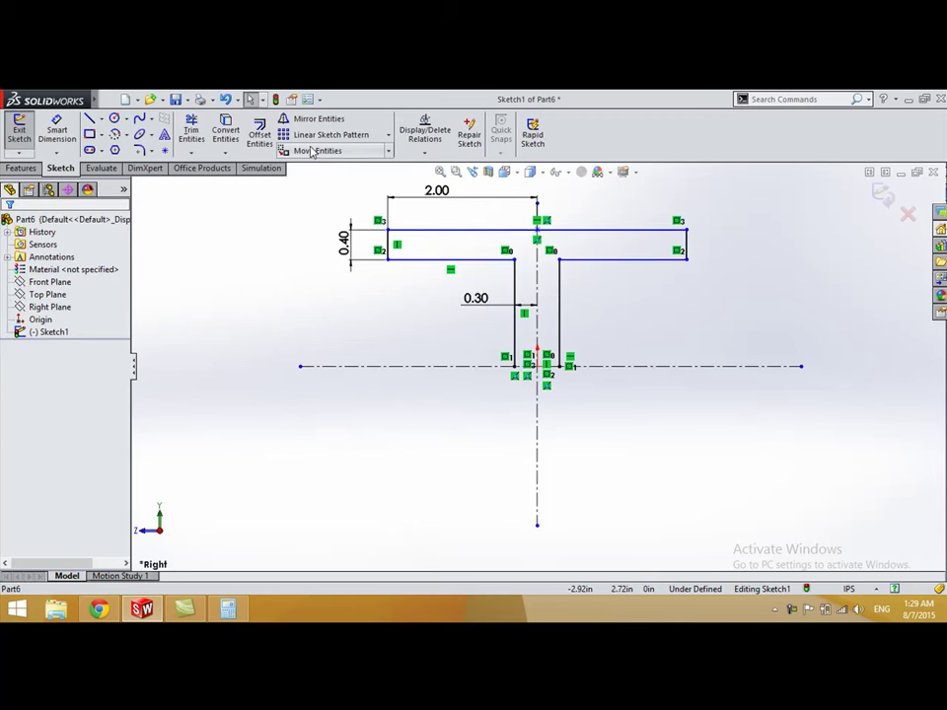
pyautogui.click(316, 119)
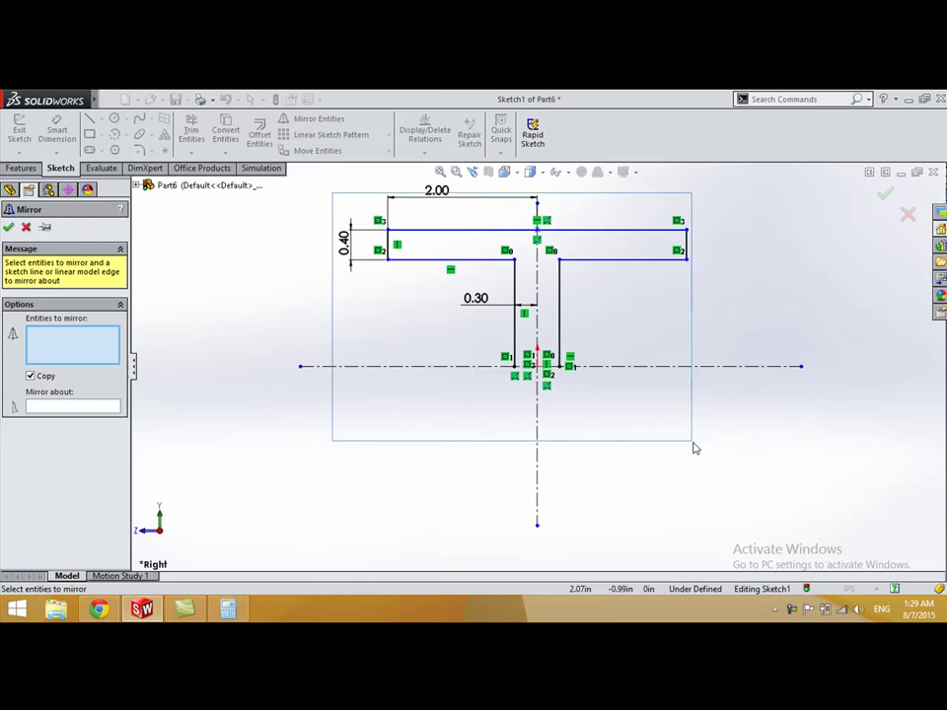
pyautogui.moveTo(338, 203); pyautogui.dragTo(716, 453)
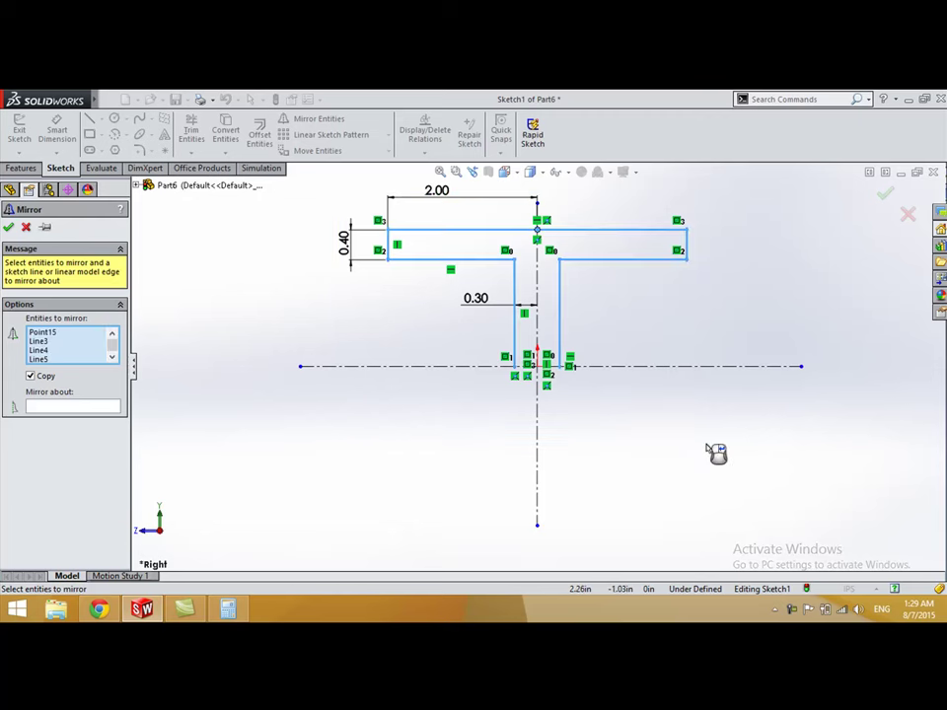
pyautogui.click(688, 373)
pyautogui.press('Return')
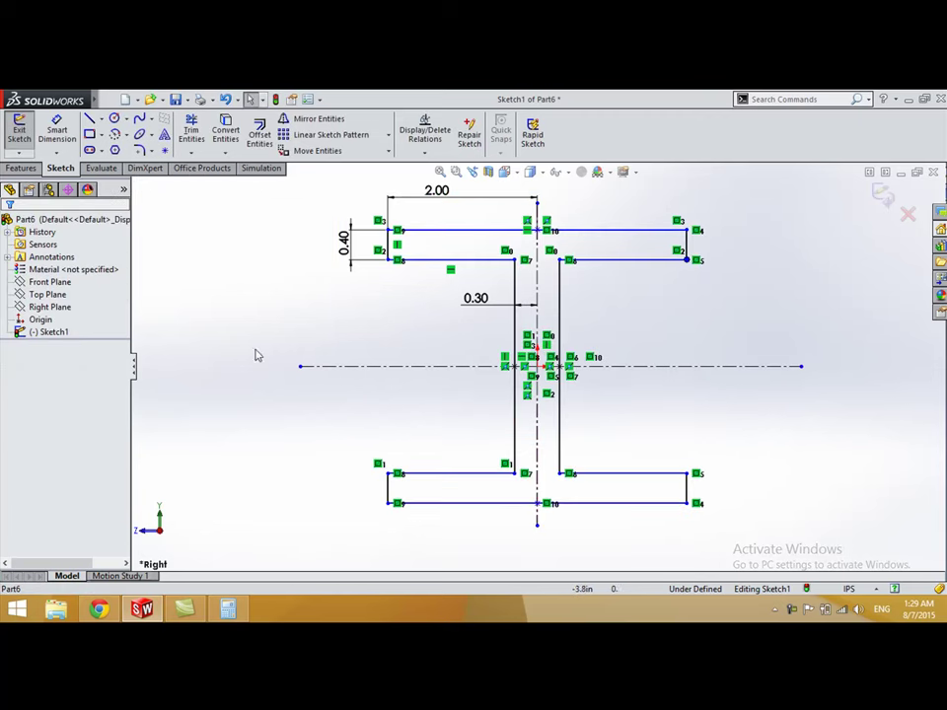
# Step: Extrude the I-beam profile Mid Plane to a 23 in depth
pyautogui.click(20, 131)
pyautogui.click(20, 168)
pyautogui.click(20, 131)
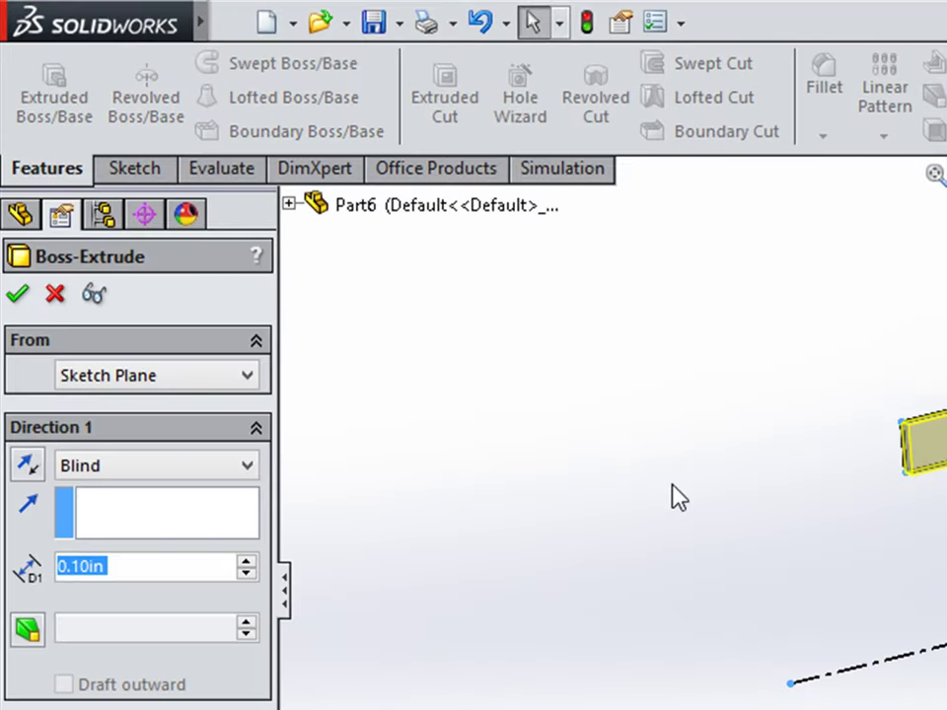
pyautogui.click(215, 473)
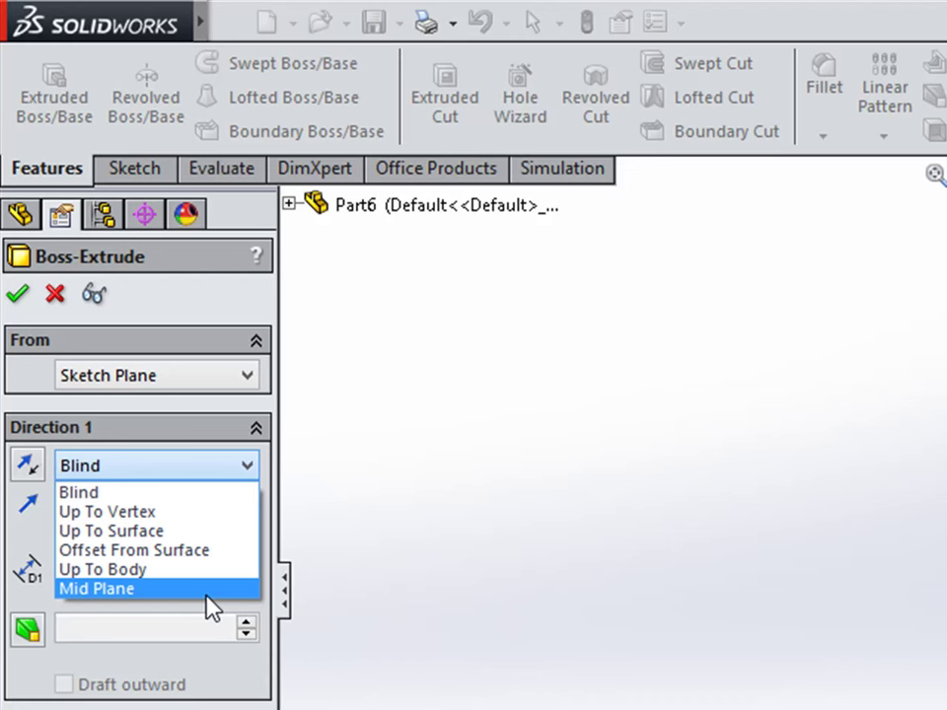
pyautogui.click(207, 590)
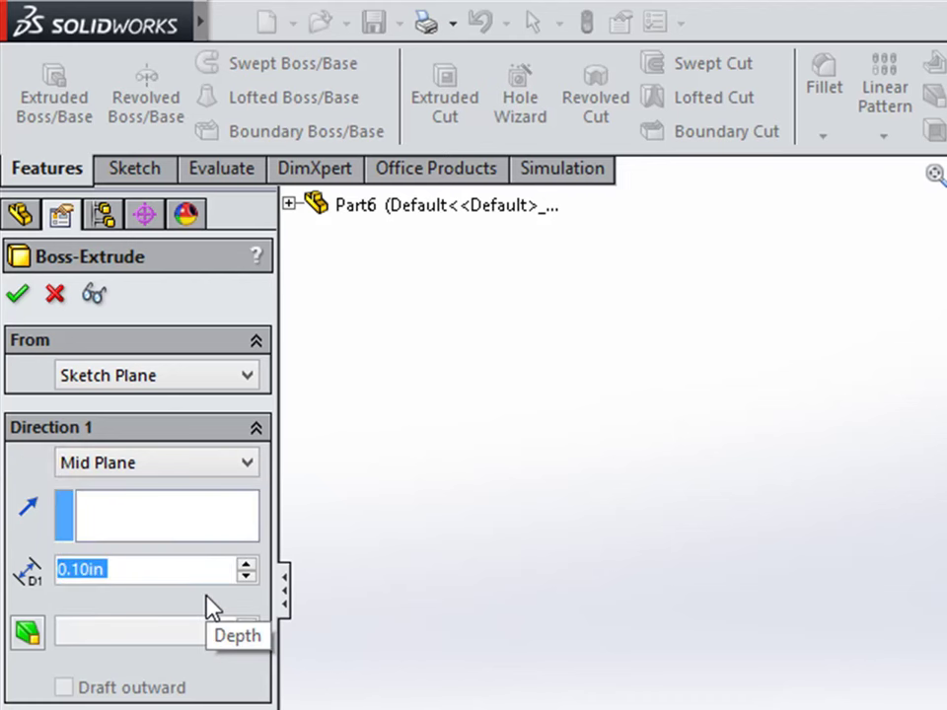
pyautogui.write('23')
pyautogui.press('Return')
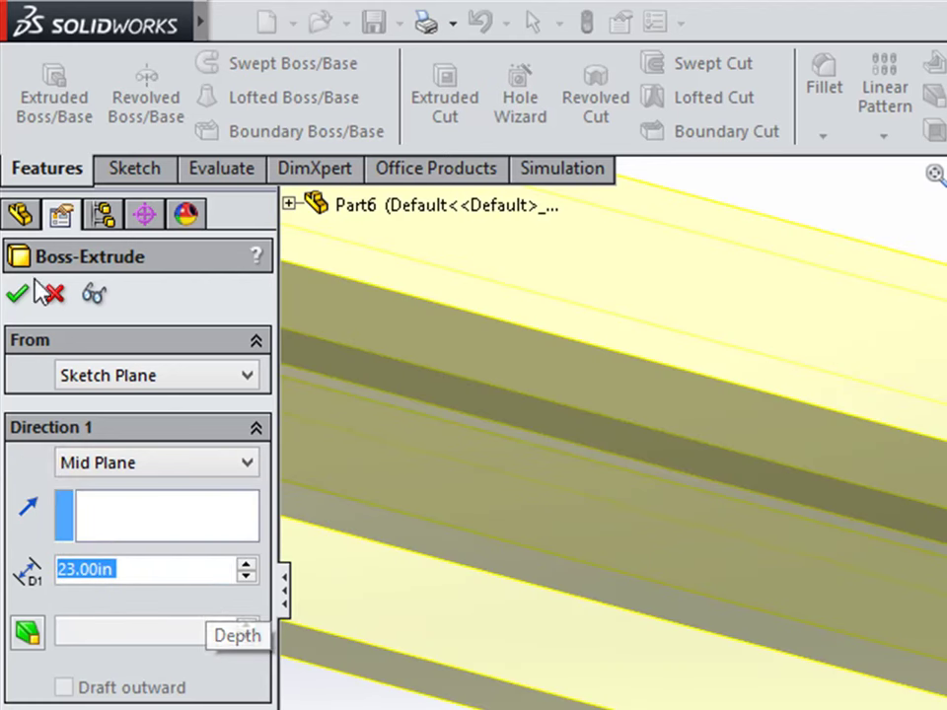
pyautogui.click(16, 293)
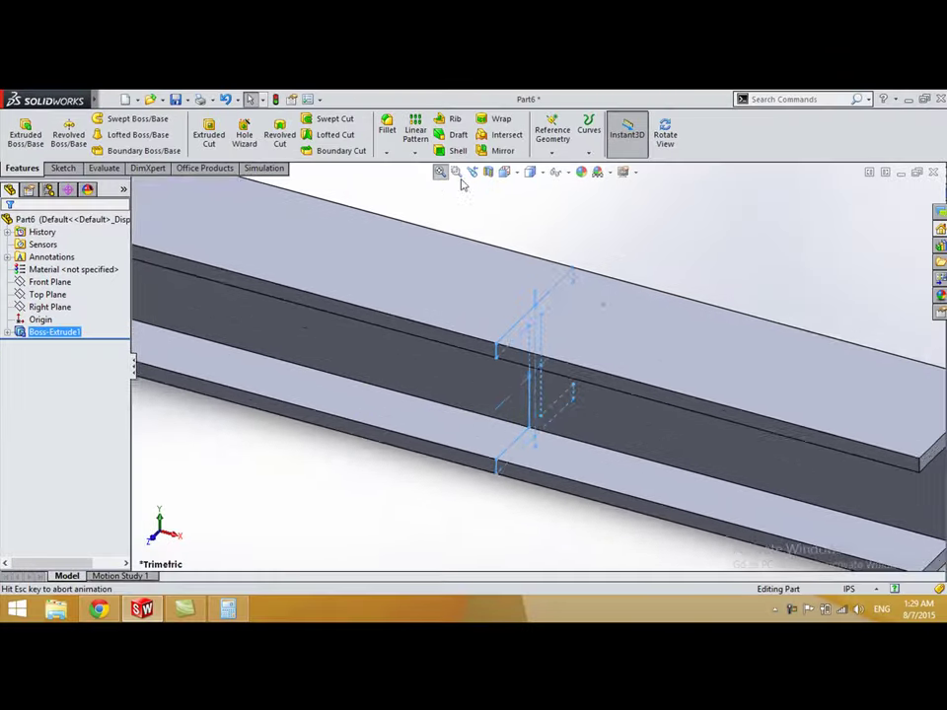
pyautogui.click(595, 266)
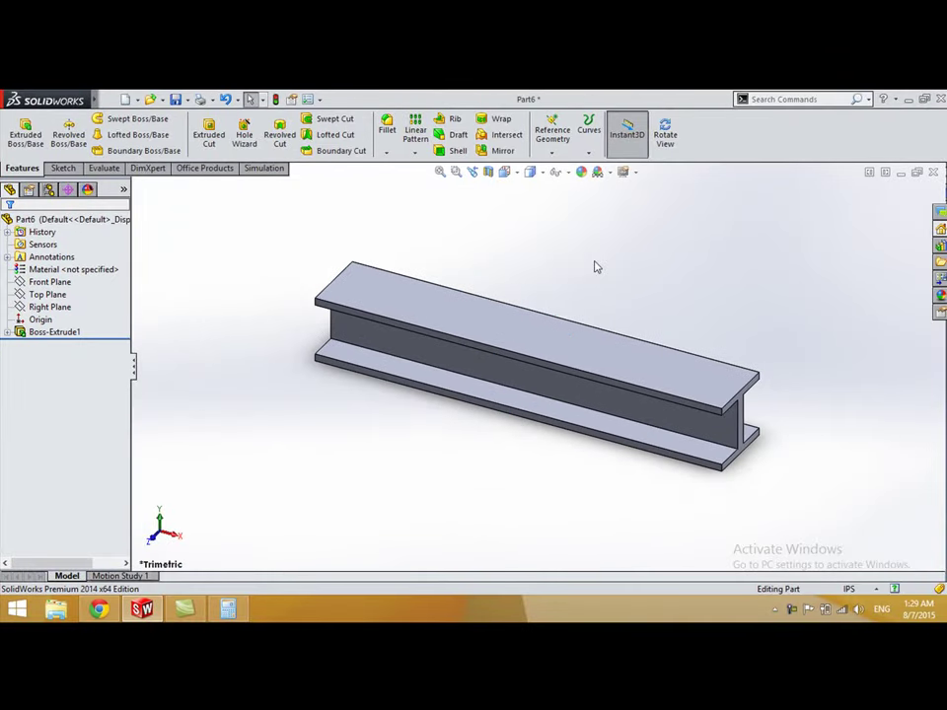
# Step: Assign 1023 Carbon Steel Sheet (SS) as the part's material
pyautogui.rightClick(117, 273)
pyautogui.click(115, 286)
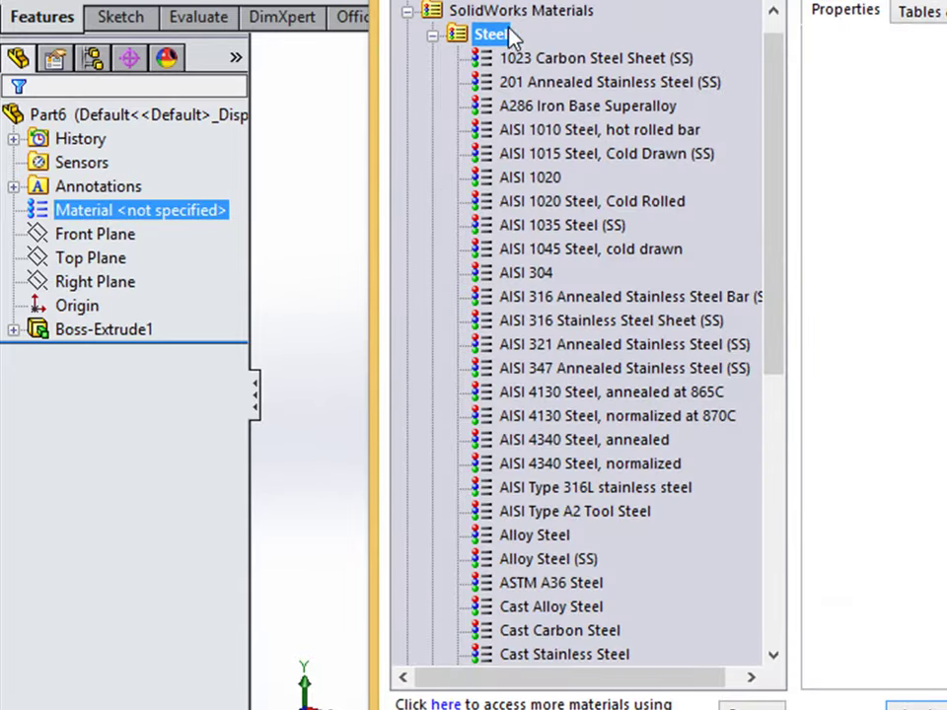
pyautogui.click(575, 59)
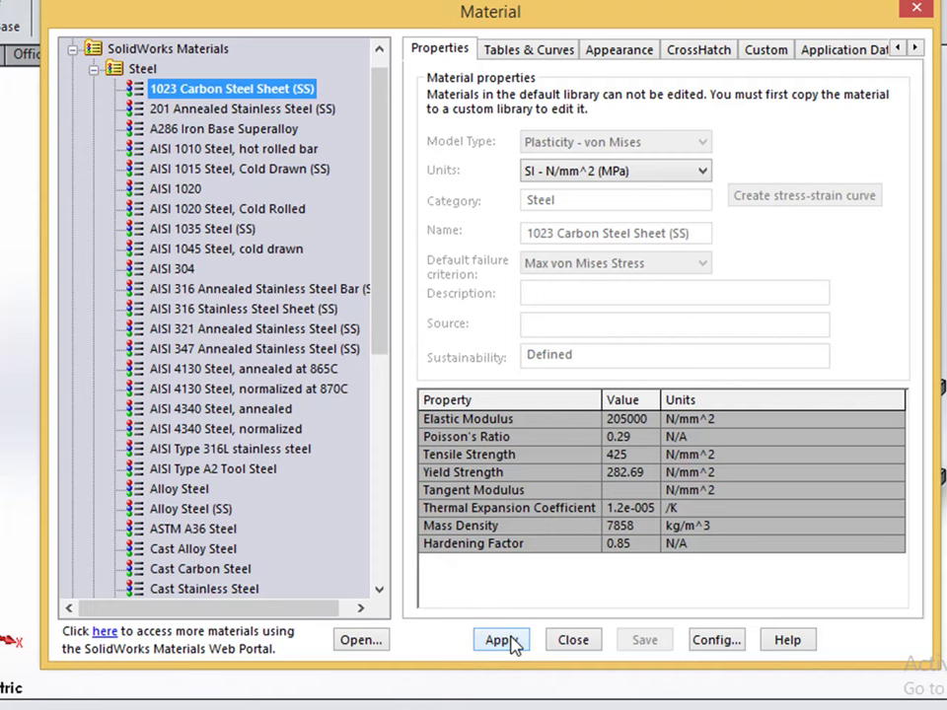
pyautogui.click(573, 641)
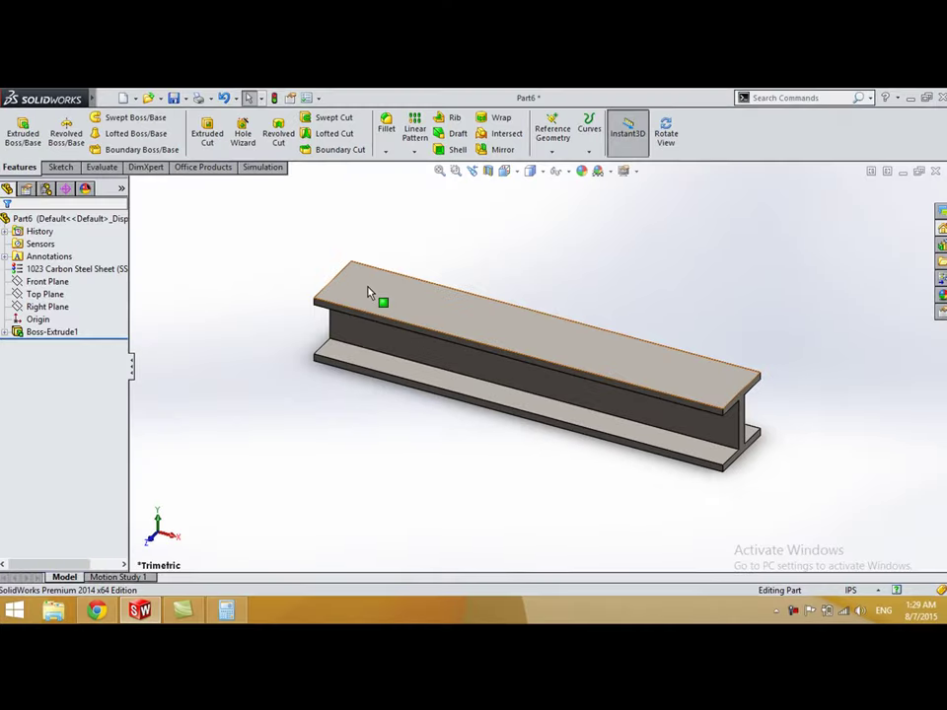
# Step: Sketch a center rectangle at the origin spanning the top face's width, viewed normal to it
pyautogui.click(370, 292)
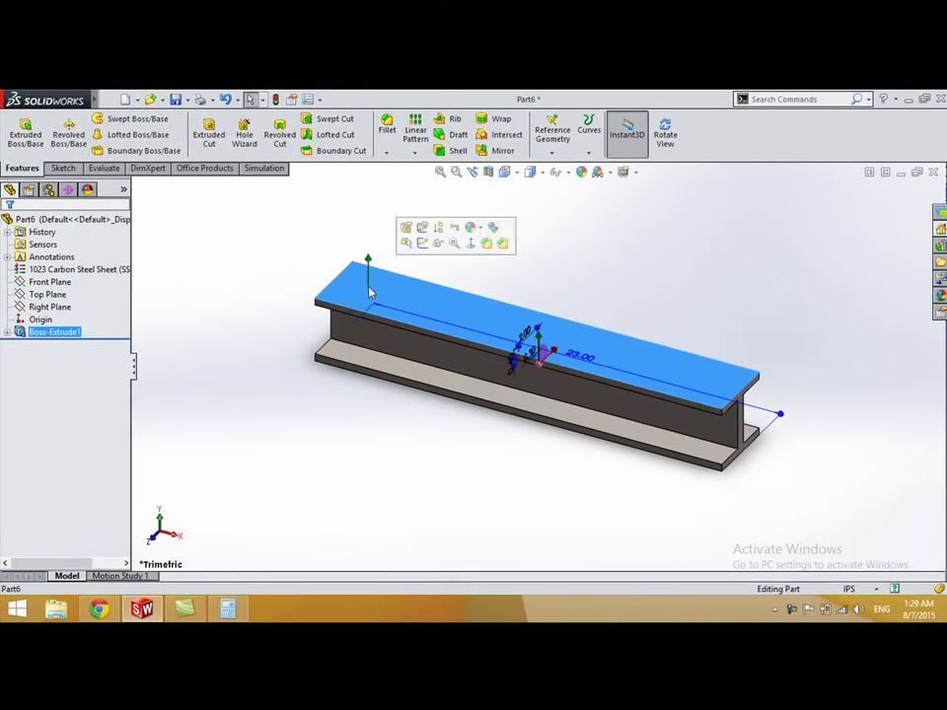
pyautogui.click(73, 174)
pyautogui.click(20, 130)
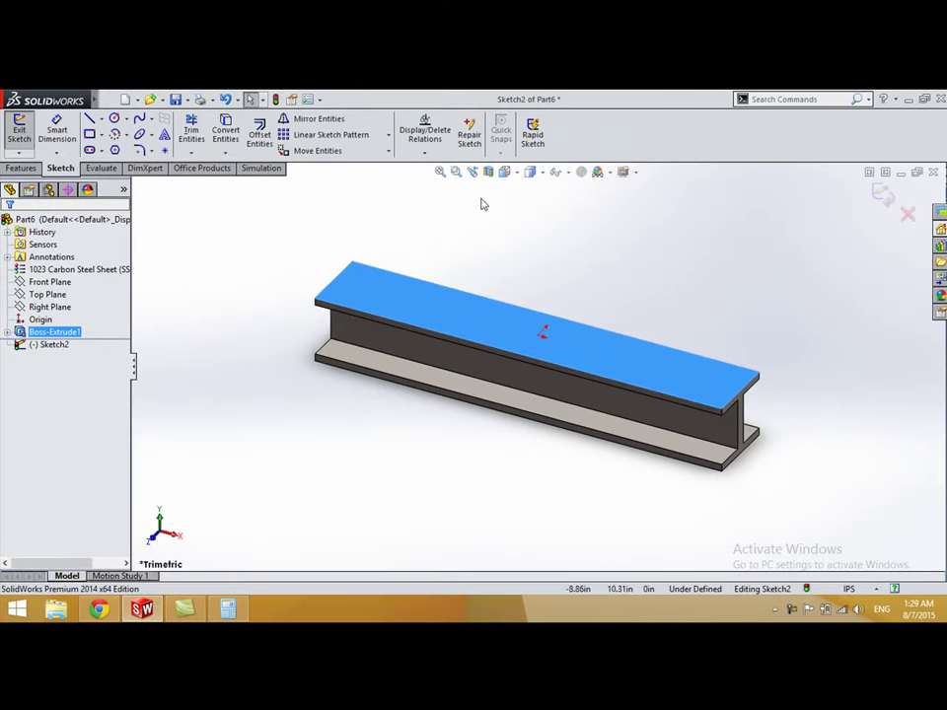
pyautogui.click(505, 173)
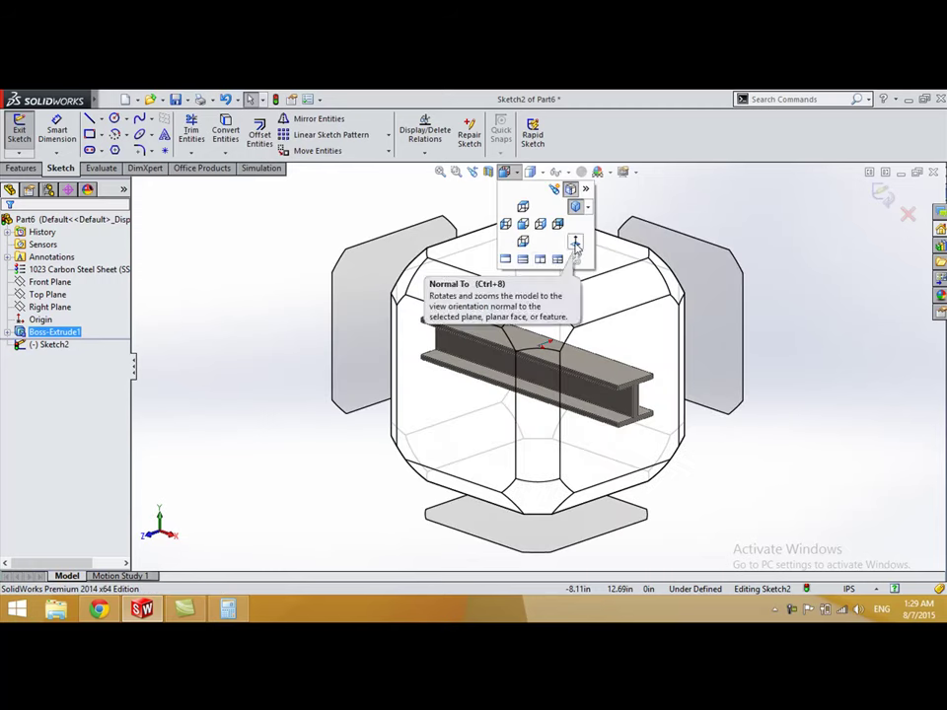
pyautogui.click(576, 244)
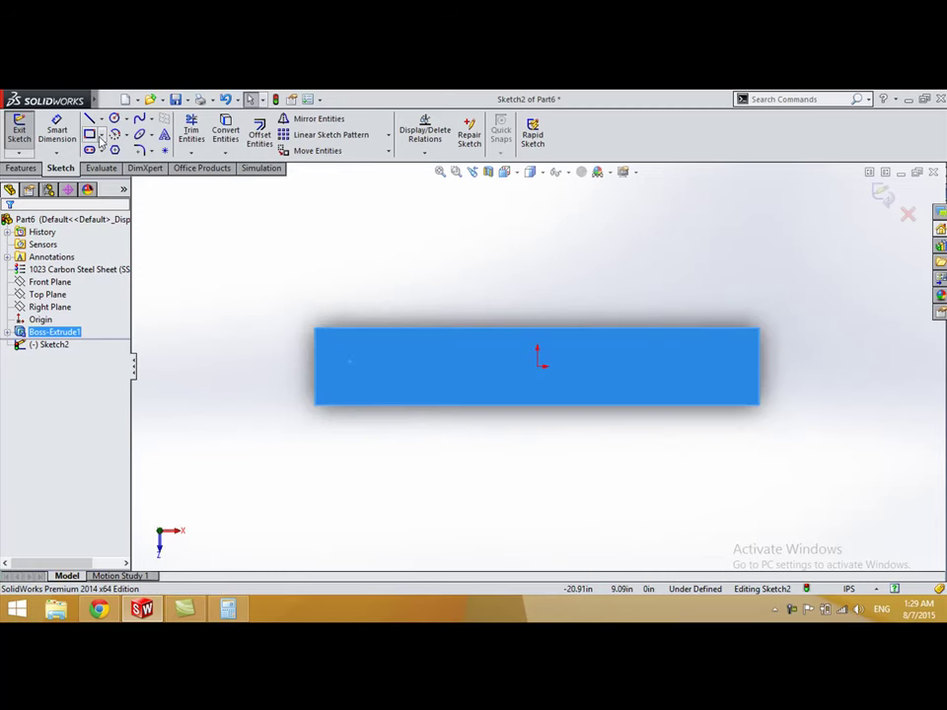
pyautogui.click(101, 135)
pyautogui.click(138, 163)
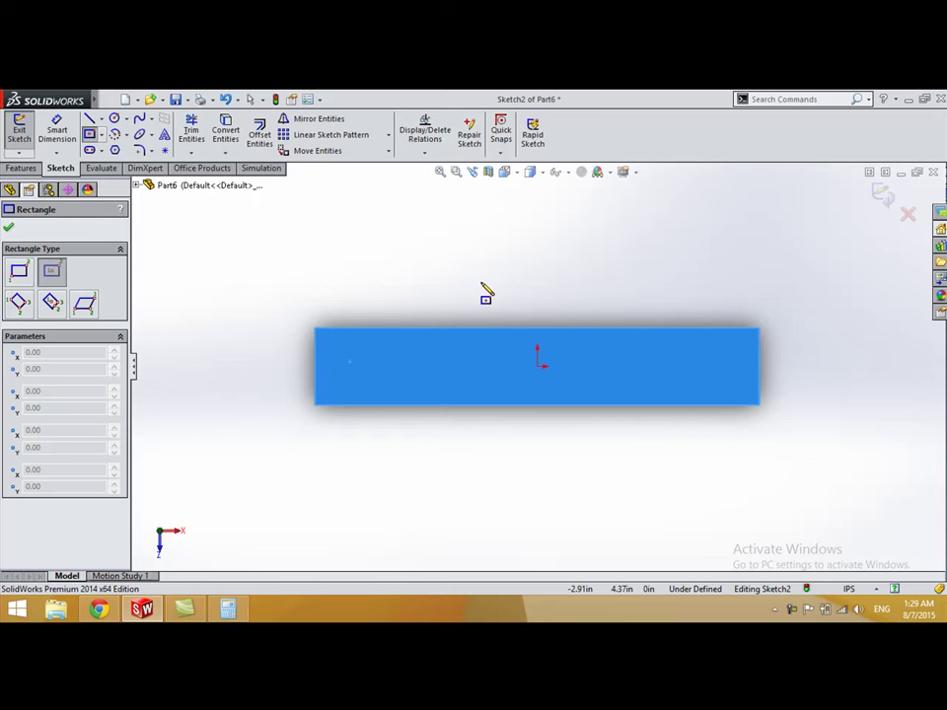
pyautogui.click(538, 367)
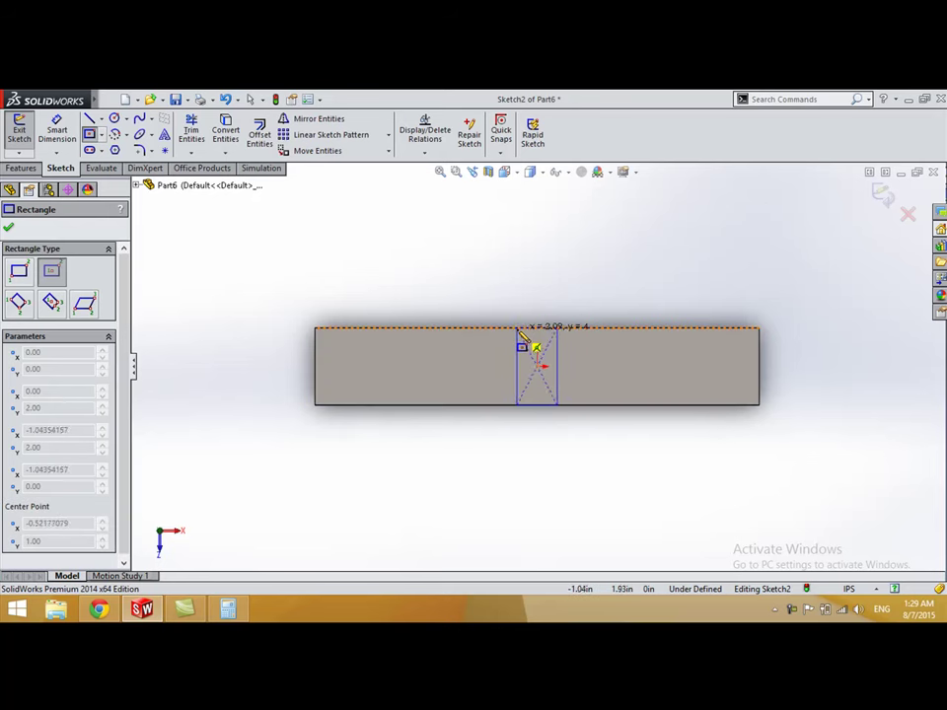
pyautogui.click(510, 329)
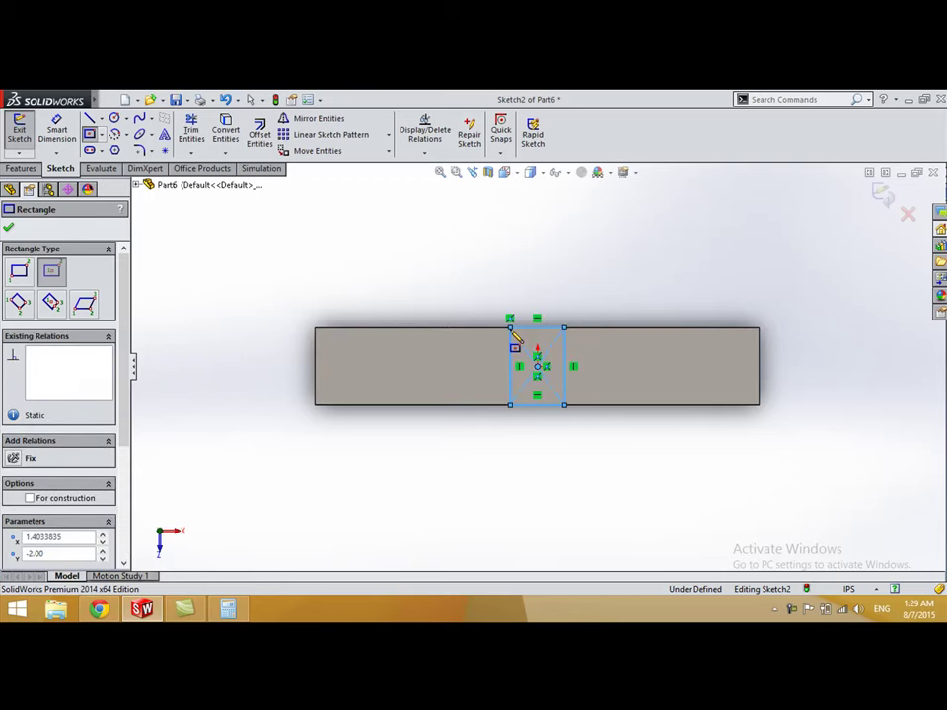
pyautogui.press('Escape')
# Step: Exit the top-face sketch and rotate the view to select the beam's bottom face
pyautogui.press('Up')
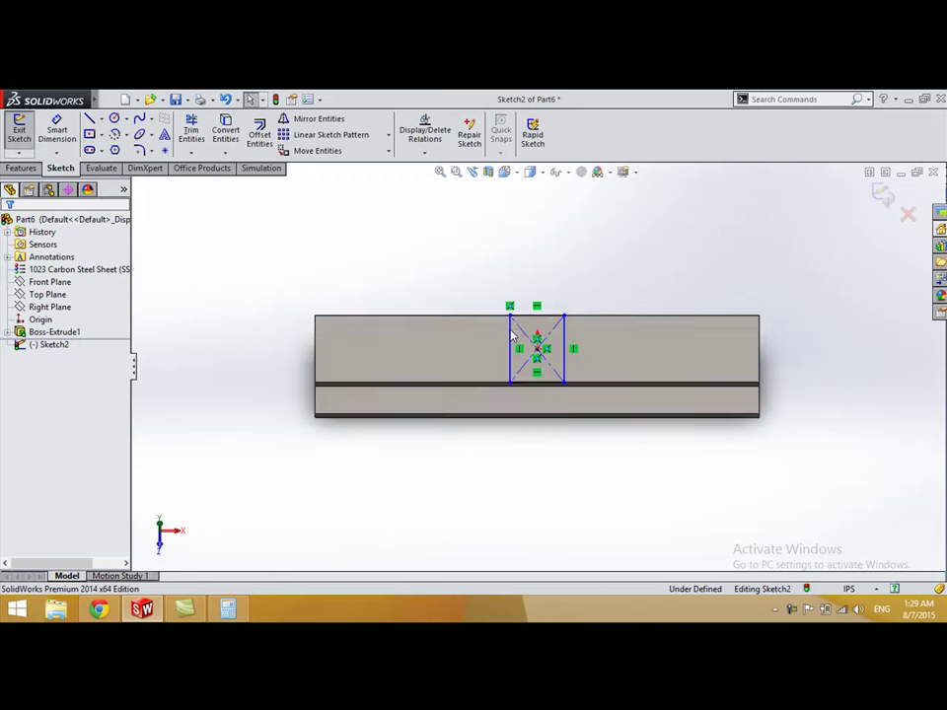
pyautogui.press('Up')
pyautogui.press('Up')
pyautogui.press('Up')
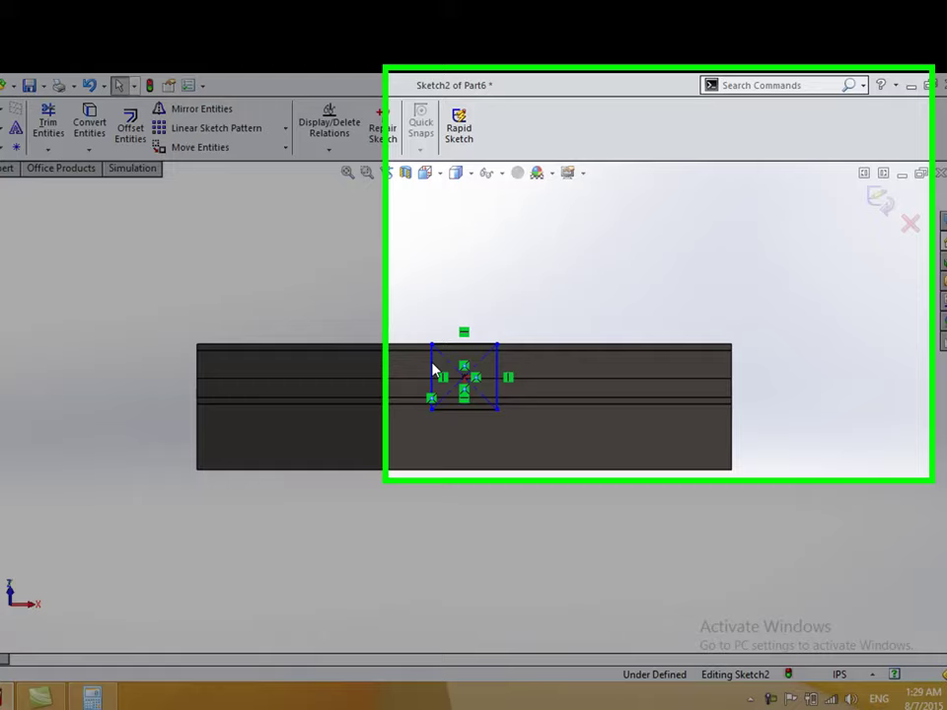
pyautogui.click(878, 192)
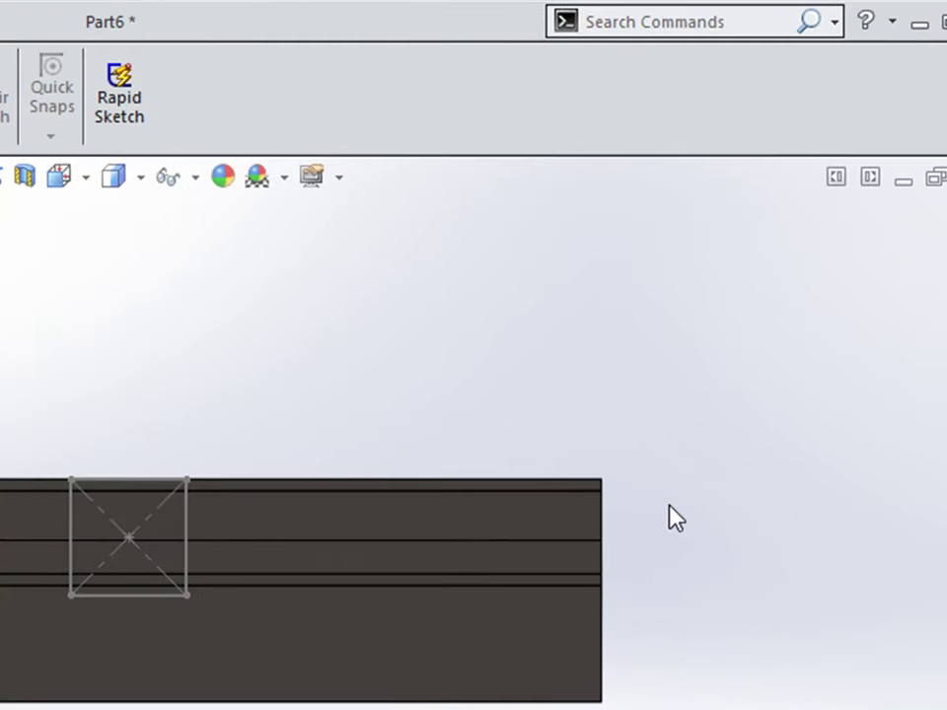
pyautogui.press('Up')
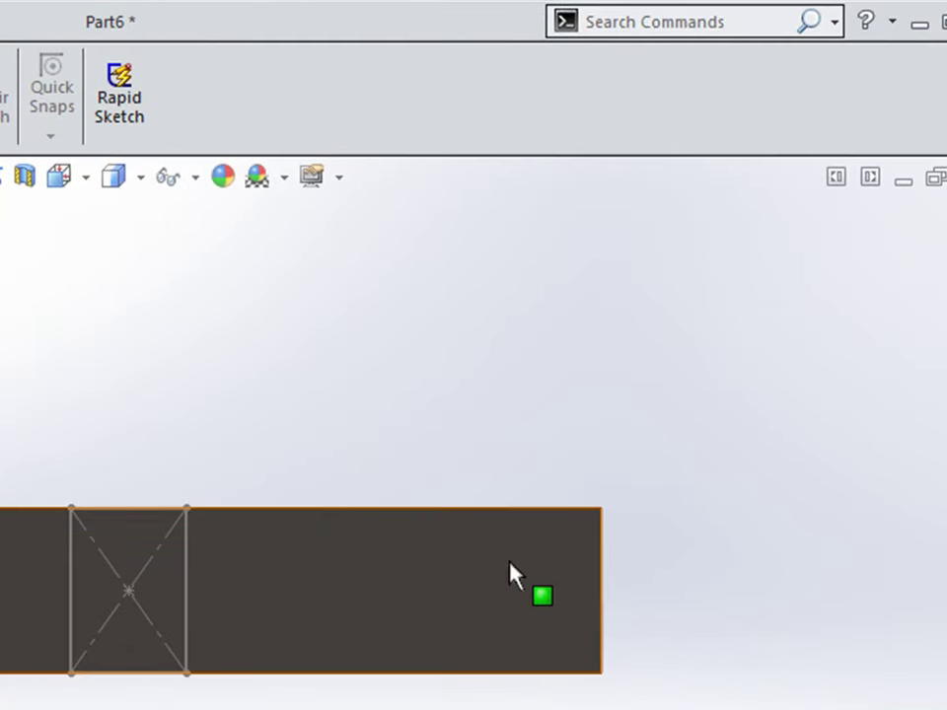
pyautogui.click(485, 580)
# Step: Start a sketch on the bottom face with a narrow corner rectangle at the left end
pyautogui.click(19, 126)
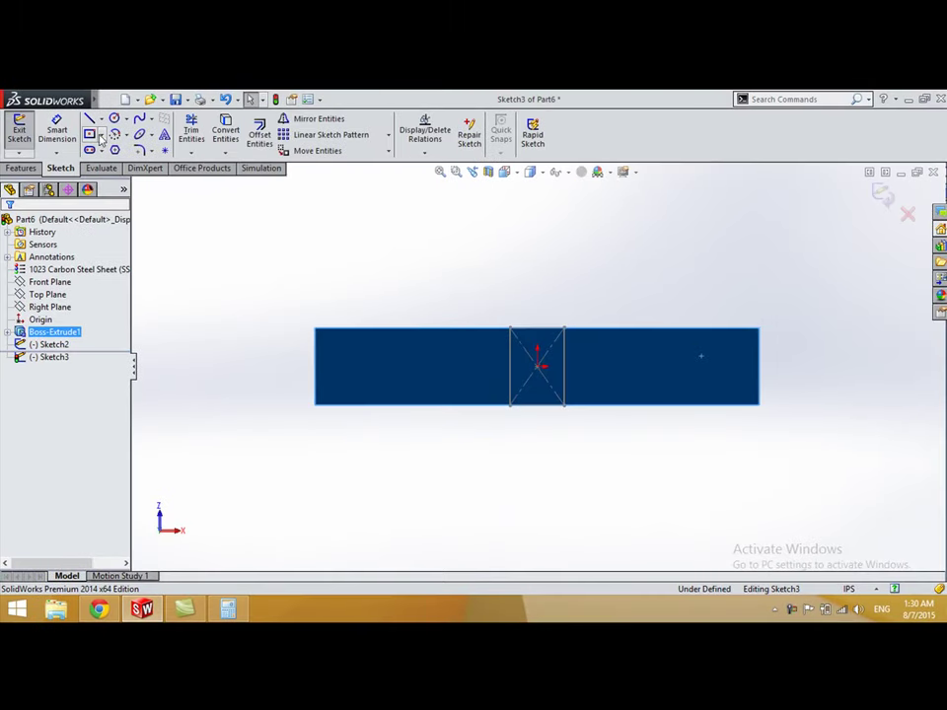
pyautogui.click(100, 136)
pyautogui.click(119, 148)
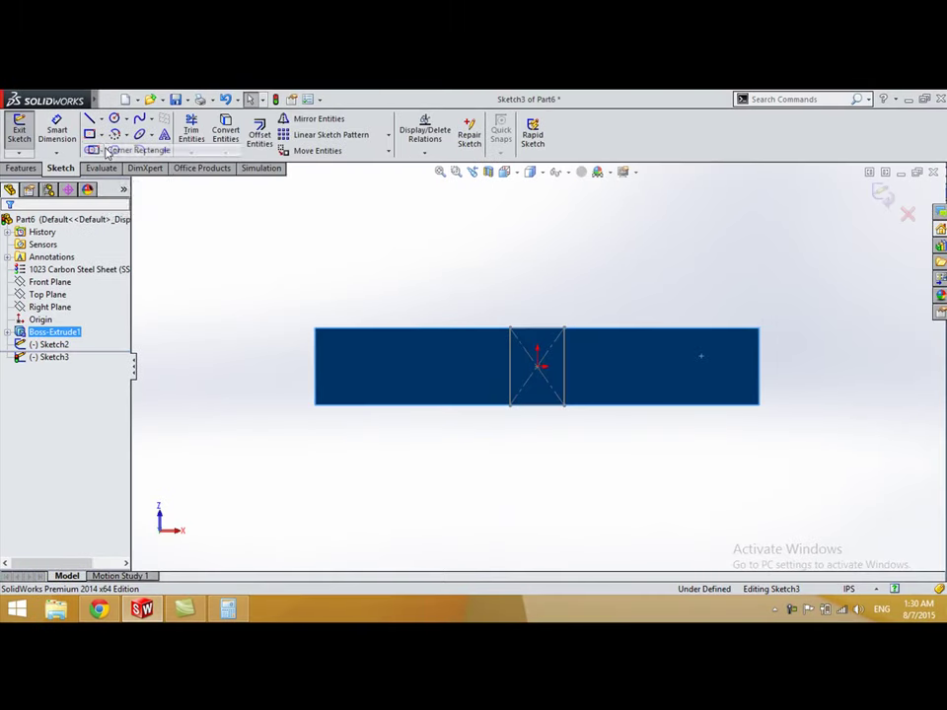
pyautogui.click(315, 329)
pyautogui.click(340, 404)
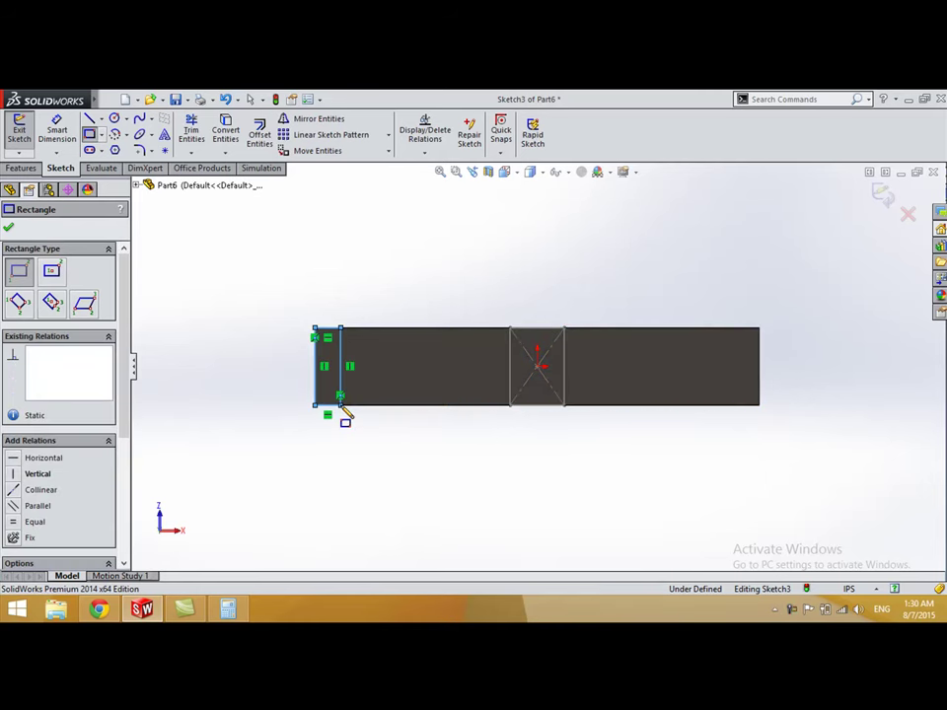
pyautogui.press('Escape')
# Step: Add a vertical centerline through the origin and mirror the pad rectangle to the right end
pyautogui.click(101, 118)
pyautogui.click(128, 148)
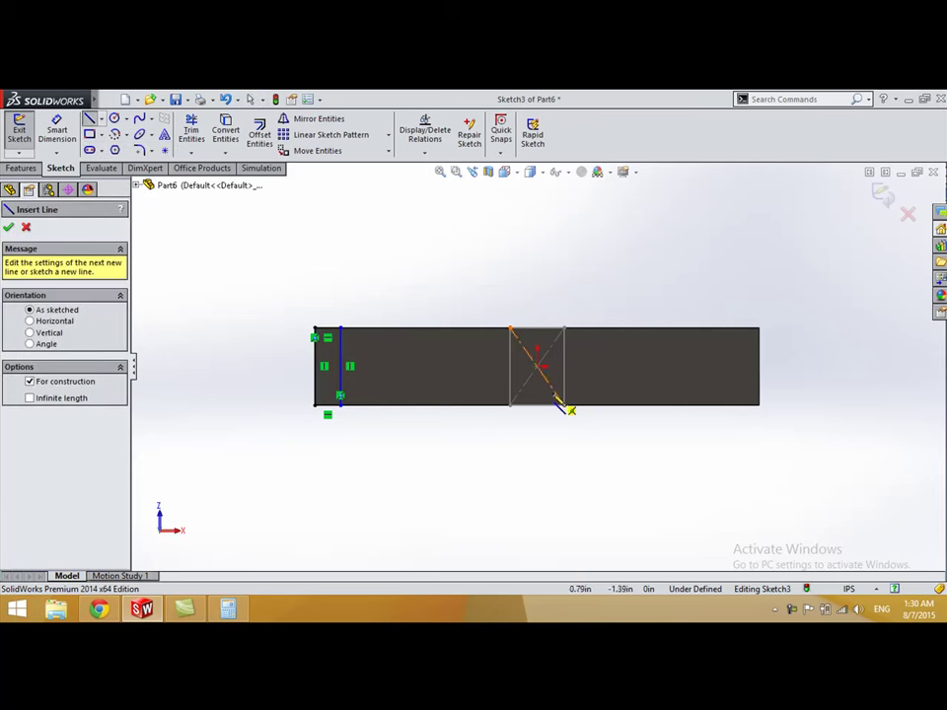
pyautogui.click(537, 287)
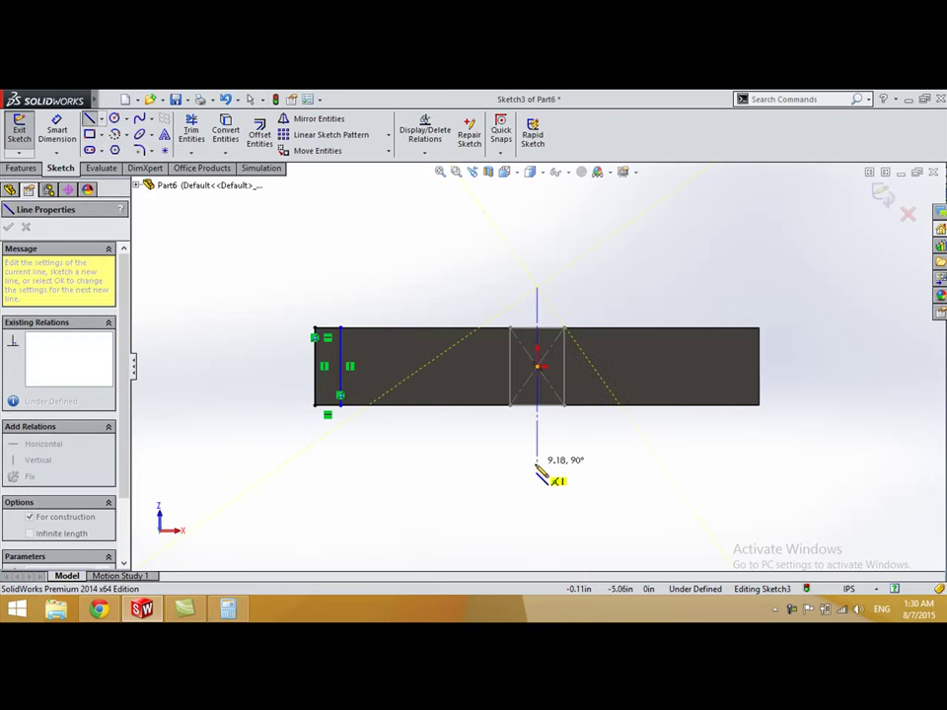
pyautogui.click(536, 464)
pyautogui.press('Escape')
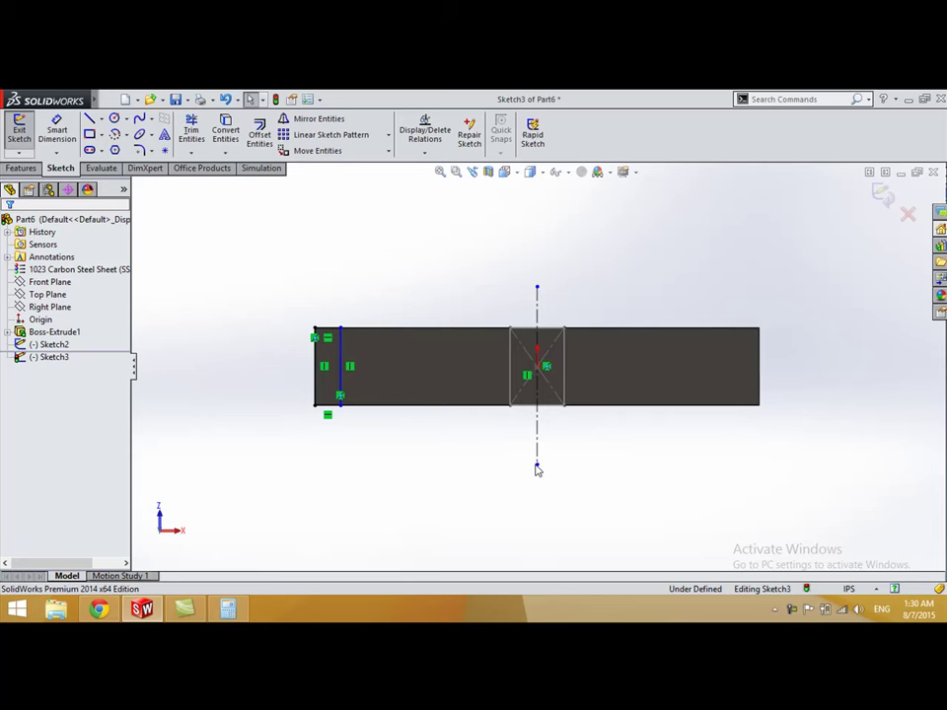
pyautogui.click(367, 120)
pyautogui.moveTo(276, 264); pyautogui.dragTo(412, 447)
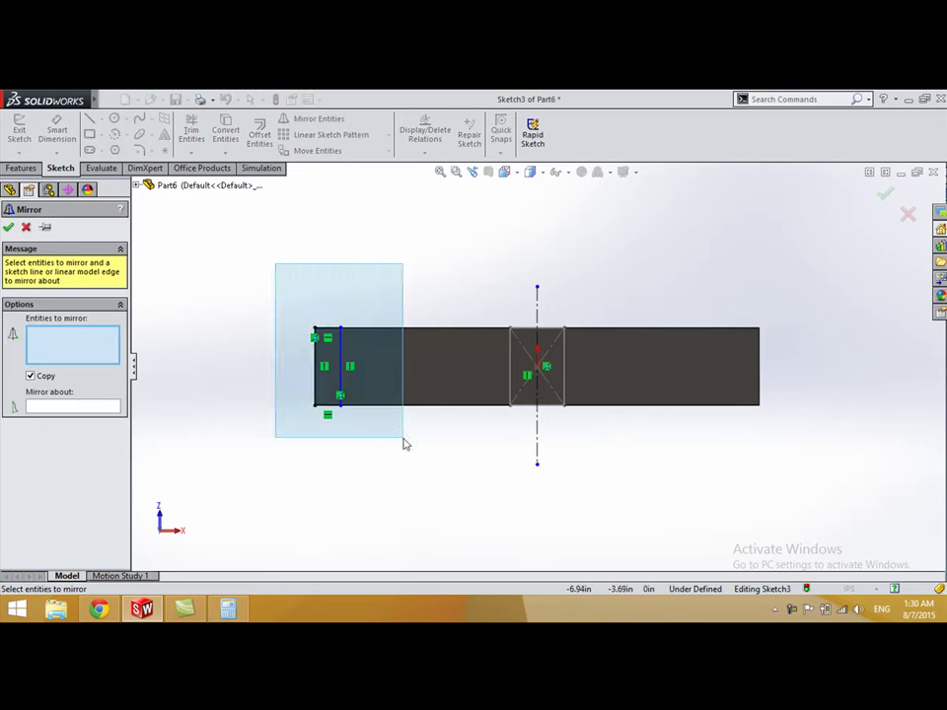
pyautogui.click(537, 450)
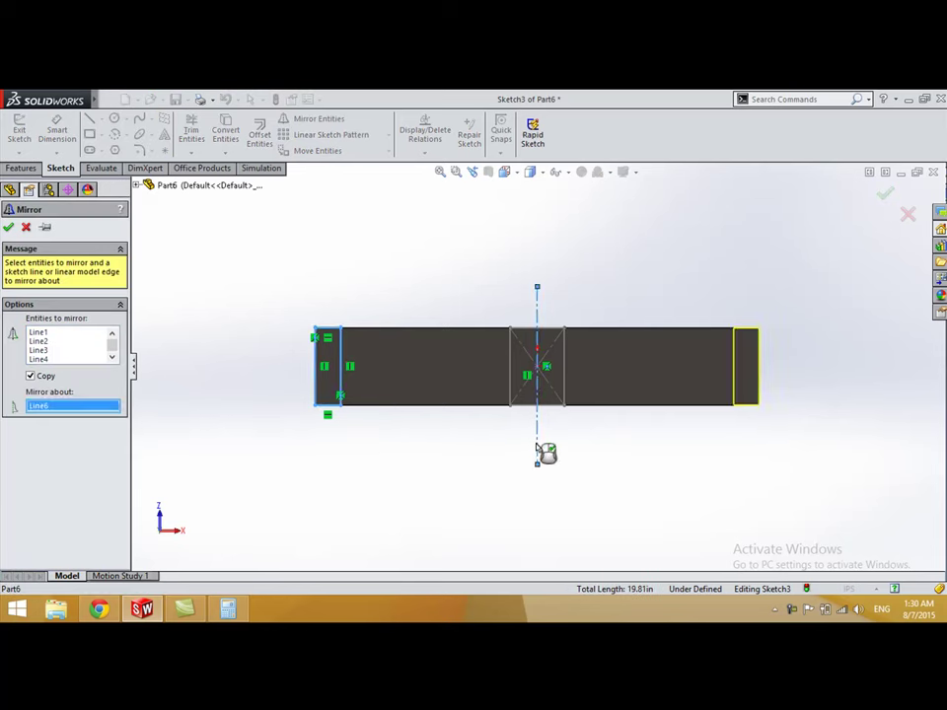
pyautogui.press('Return')
pyautogui.hotkey('ctrl', '7')
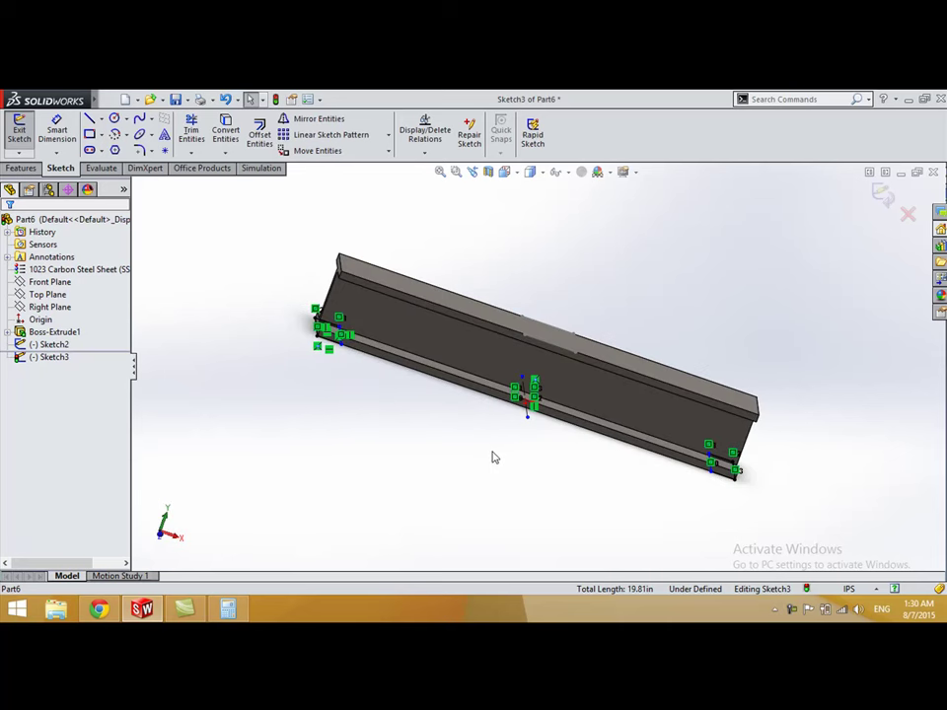
# Step: Extrude the end-pad sketch 0.10 in as Boss-Extrude2
pyautogui.click(20, 168)
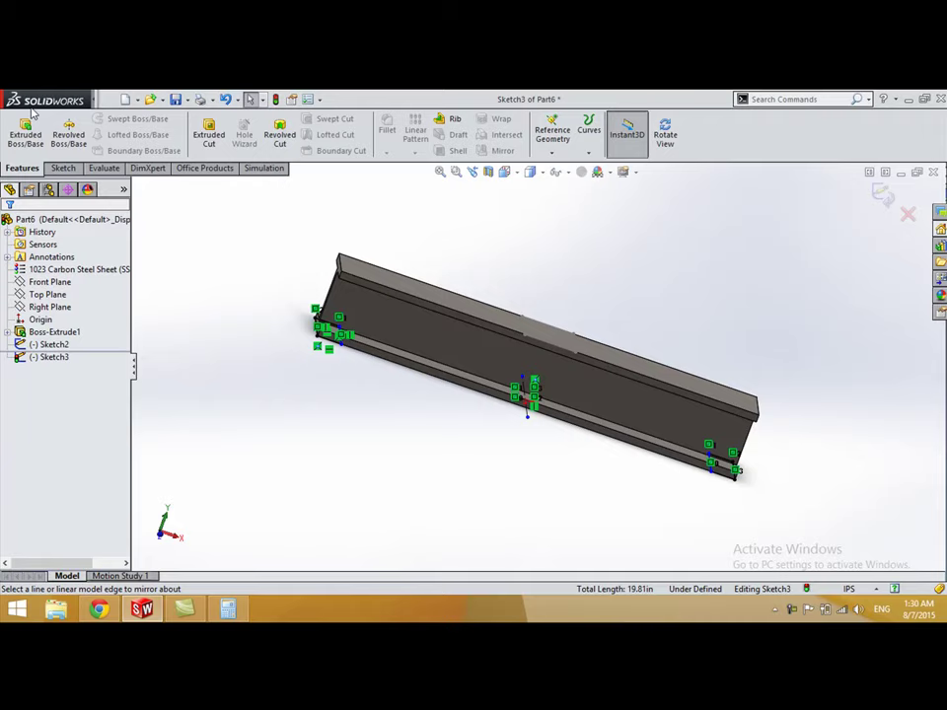
pyautogui.click(29, 128)
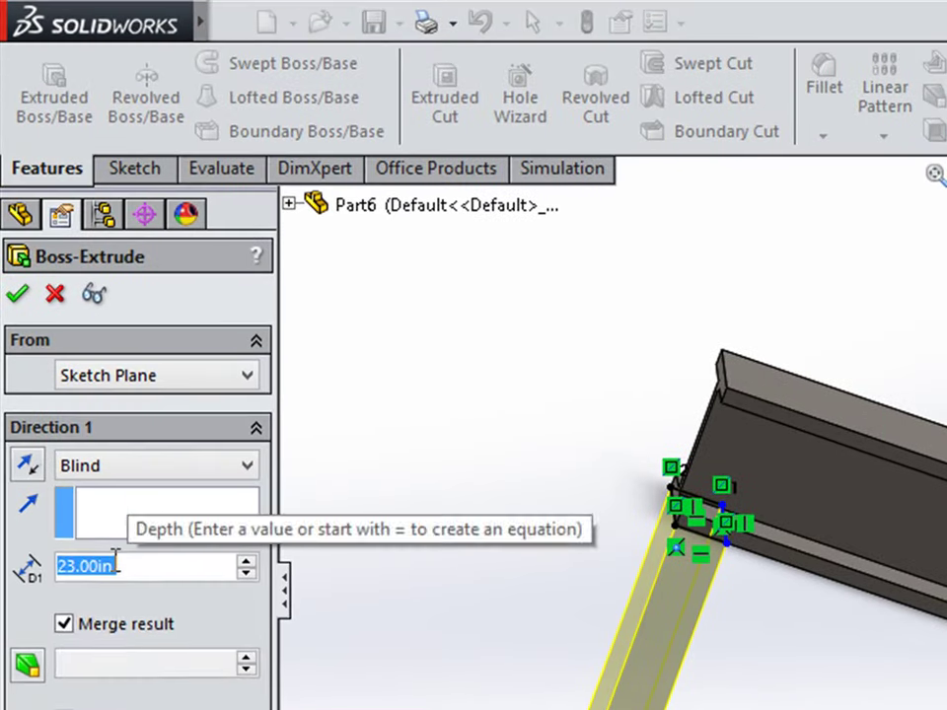
pyautogui.write('0.1')
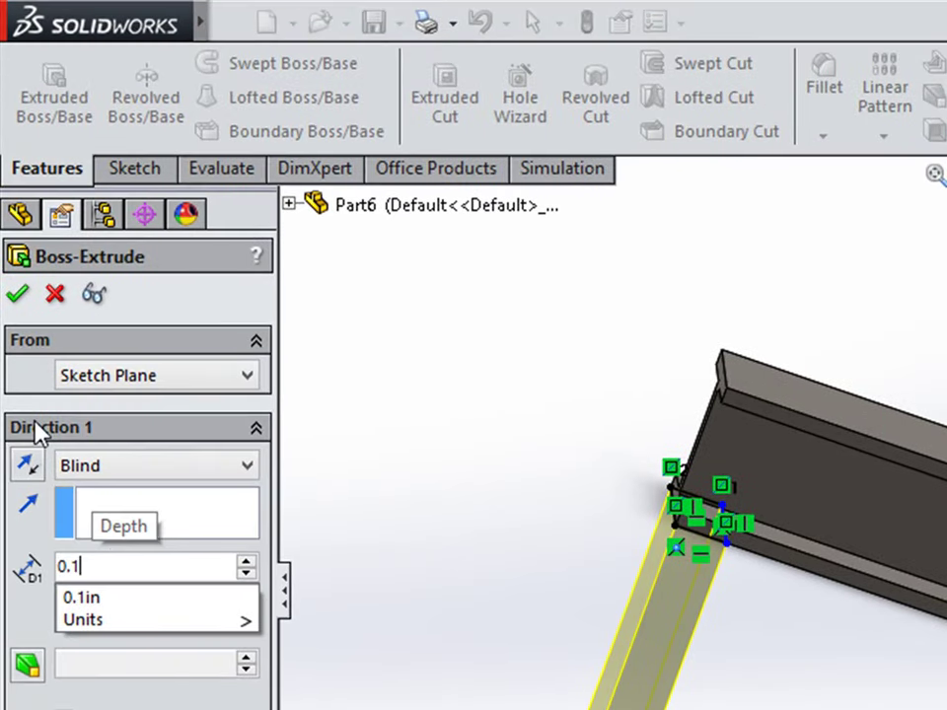
pyautogui.press('Return')
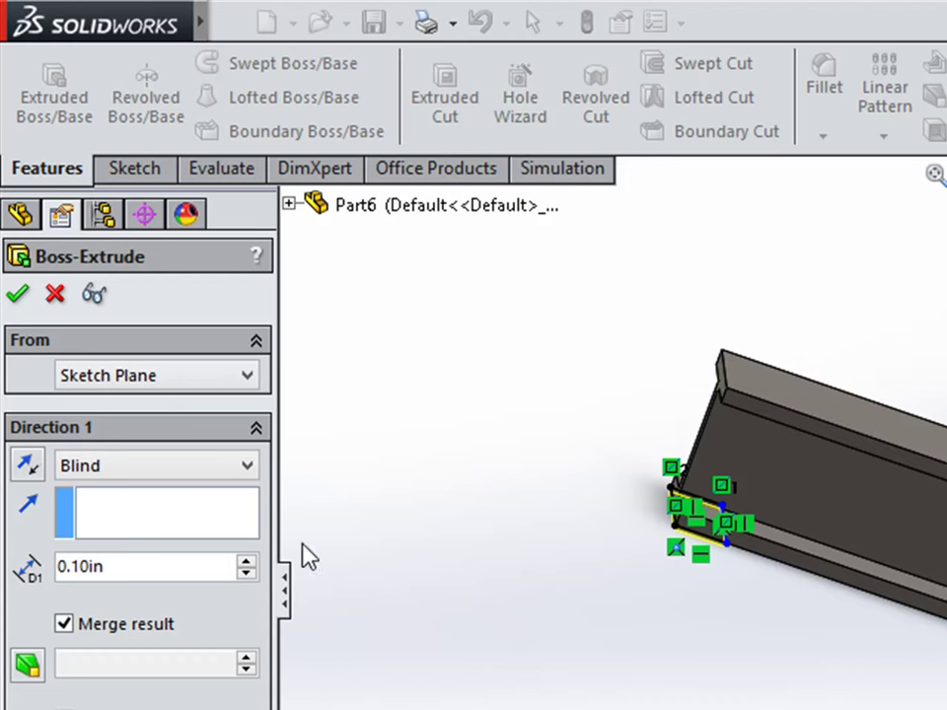
pyautogui.click(17, 294)
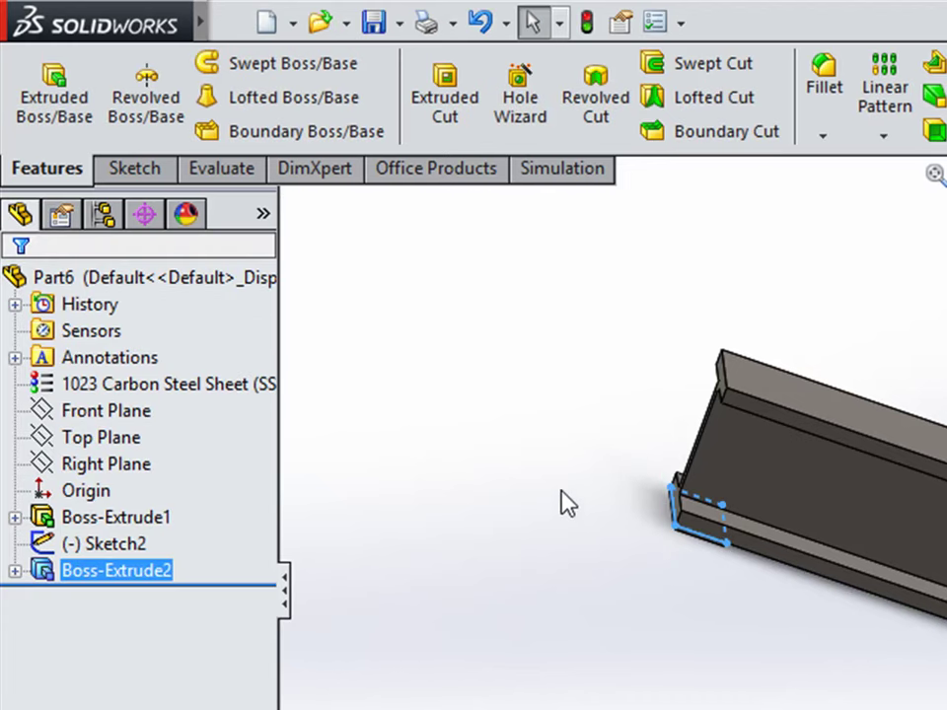
# Step: Extrude the top-face rectangle sketch into a 0.10 in top pad
pyautogui.click(78, 95)
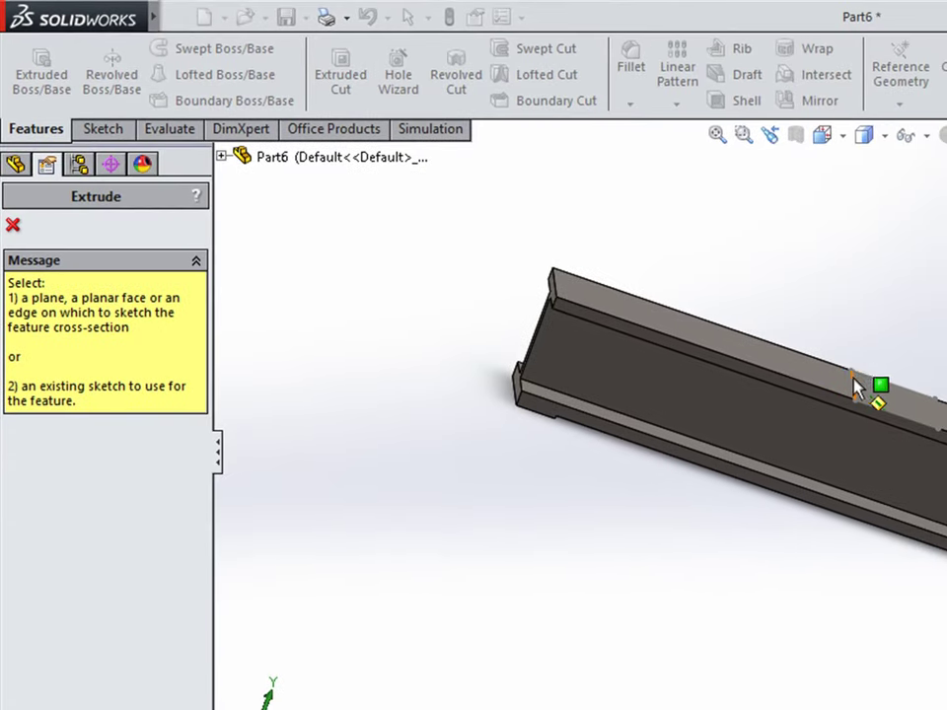
pyautogui.click(856, 386)
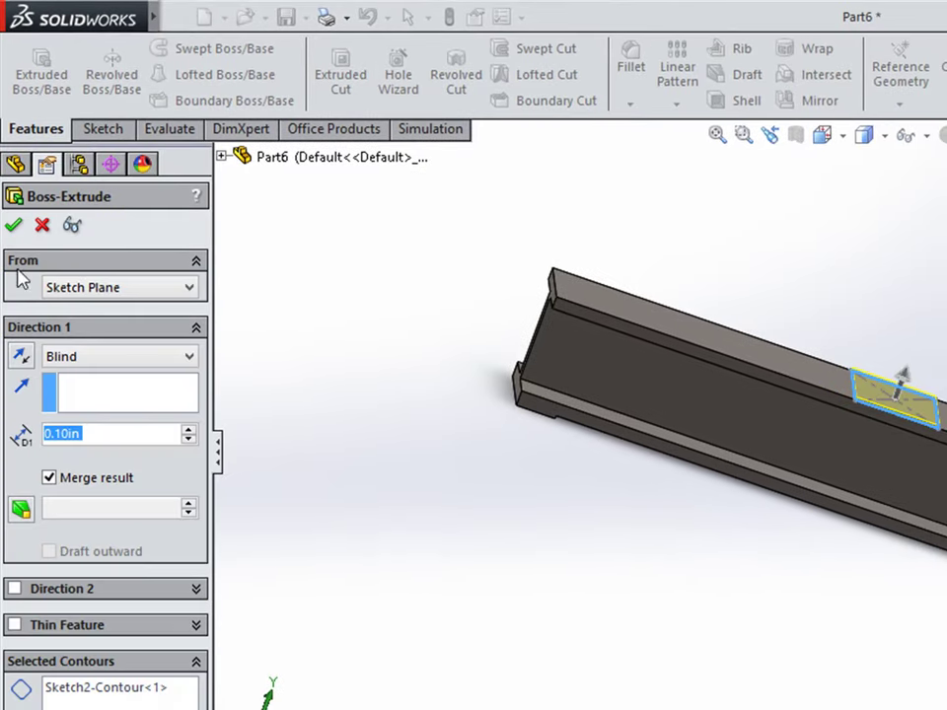
pyautogui.click(12, 225)
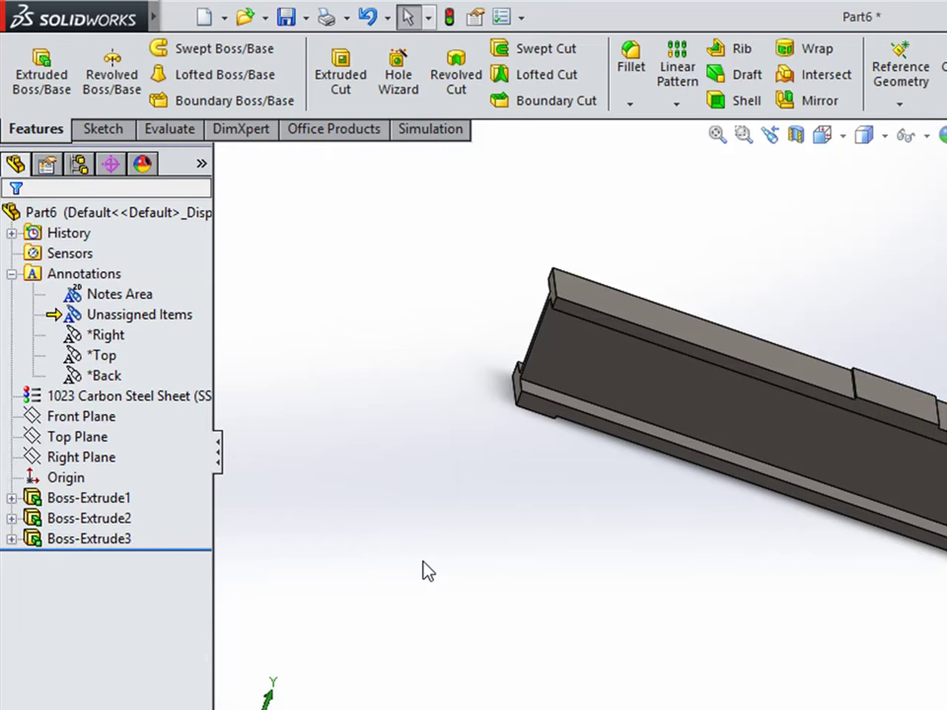
# Step: From the Simulation tab's Study Advisor, create a new Static study named Static 1
pyautogui.click(432, 129)
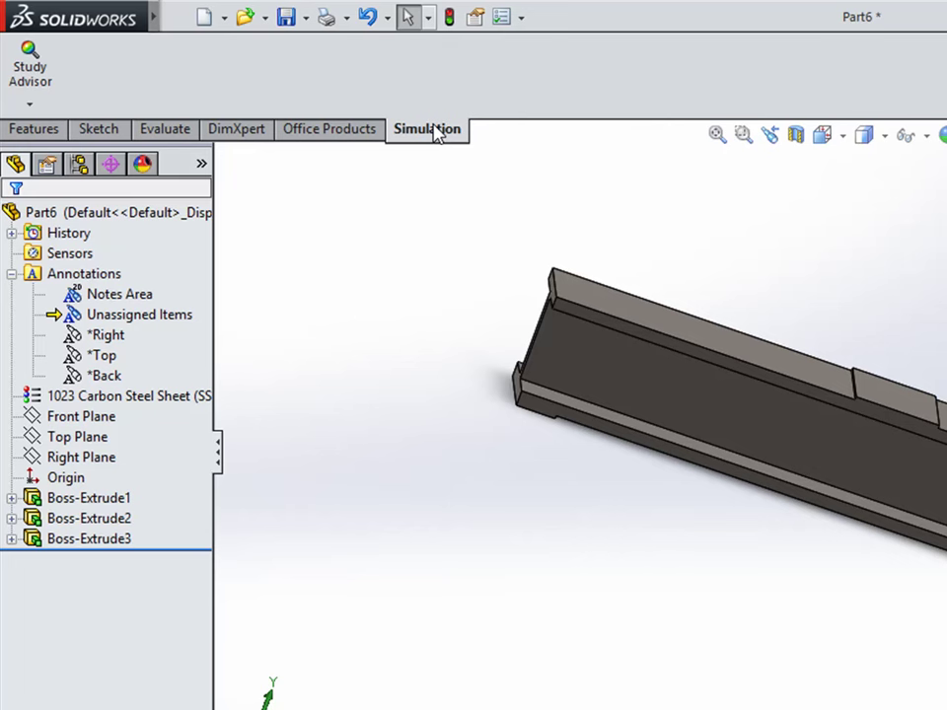
pyautogui.click(30, 104)
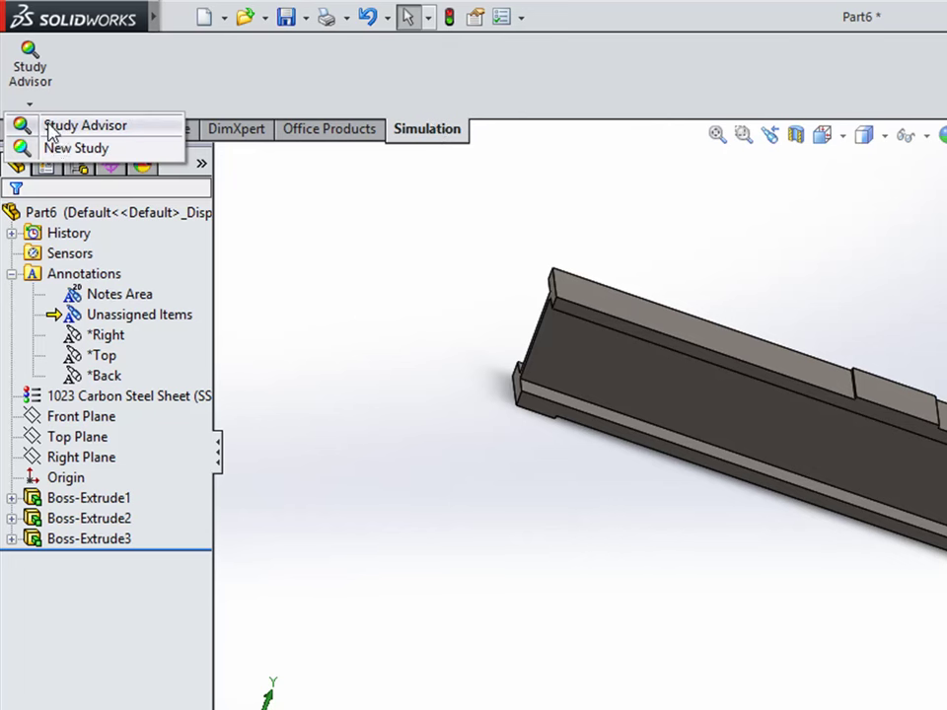
pyautogui.click(51, 146)
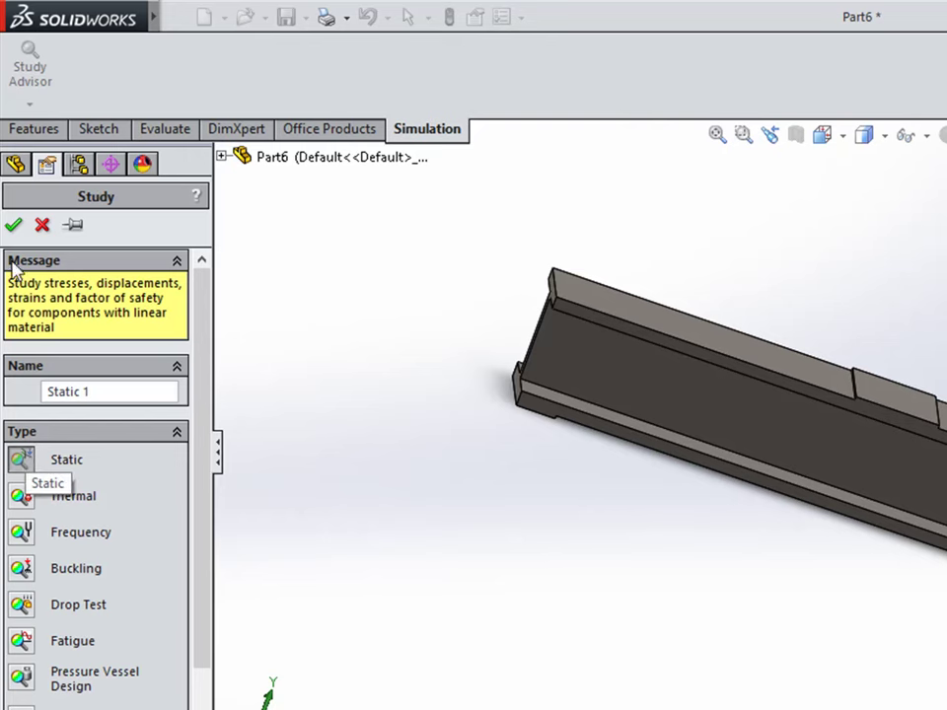
pyautogui.click(13, 229)
pyautogui.click(138, 505)
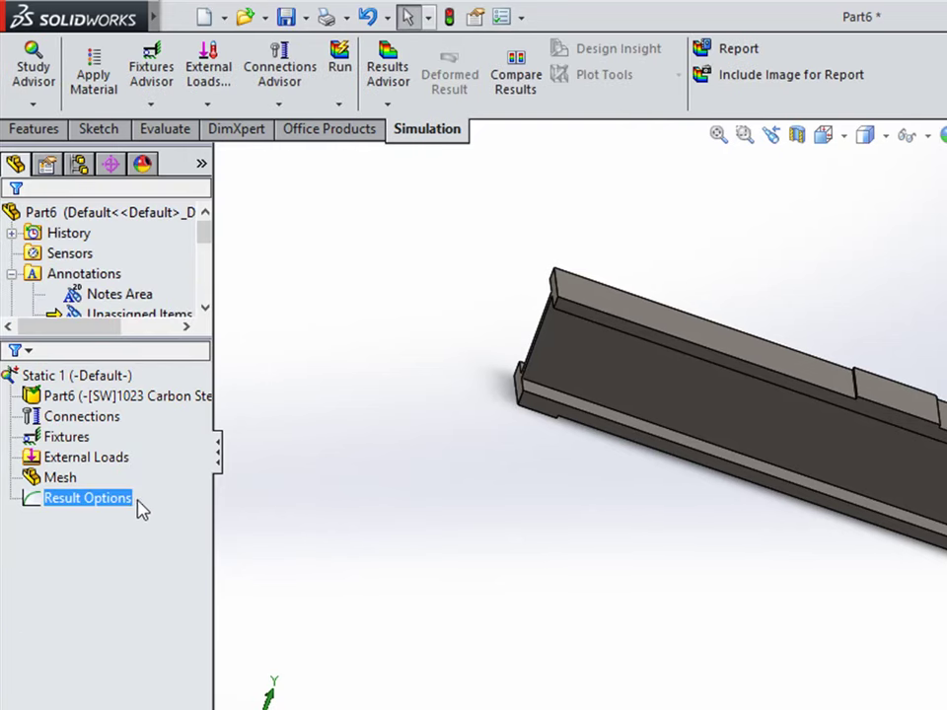
pyautogui.click(126, 484)
pyautogui.click(110, 460)
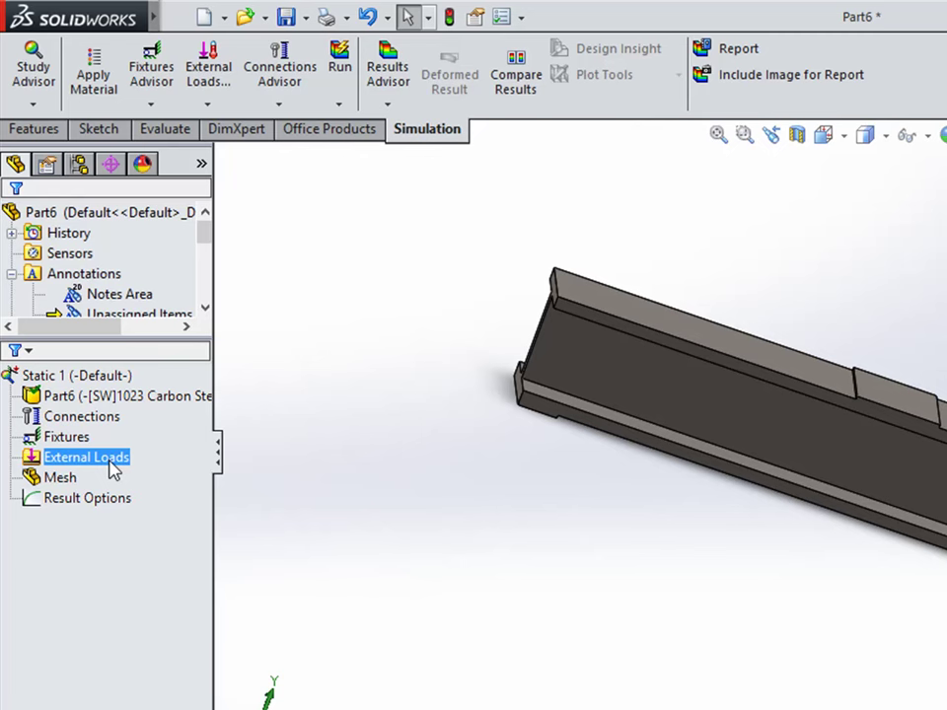
# Step: Add Pressure-1, a 10 psi pressure normal to the top pad face
pyautogui.rightClick(112, 471)
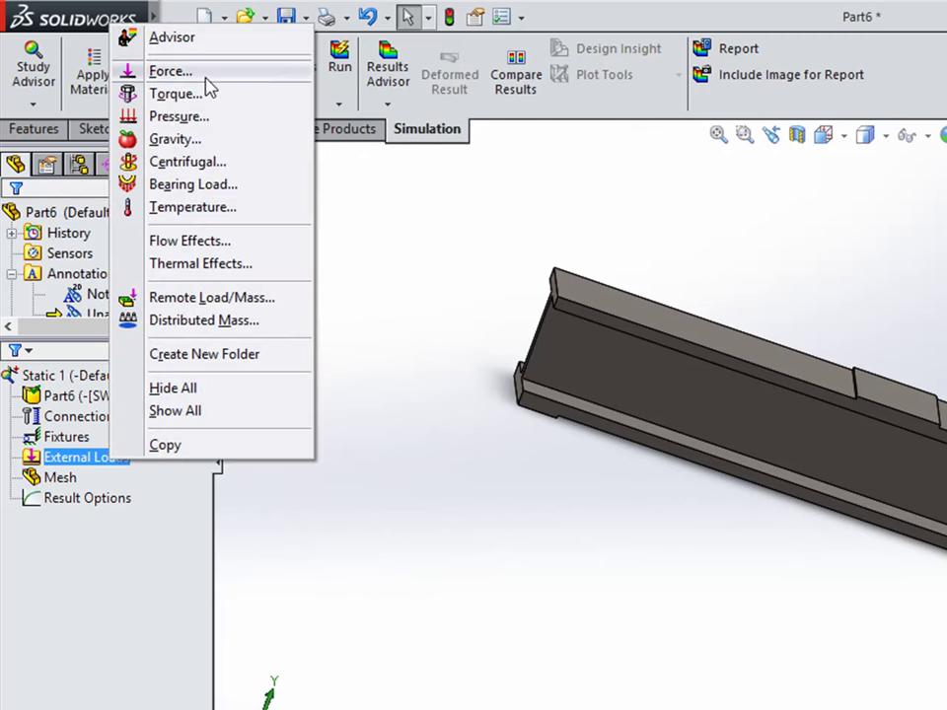
pyautogui.click(205, 117)
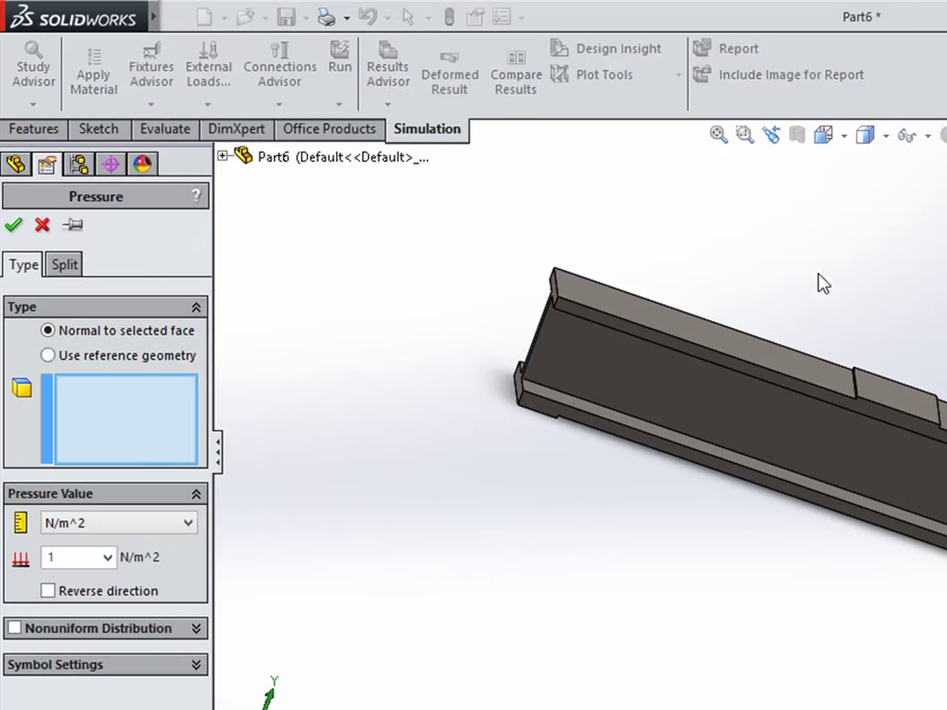
pyautogui.click(892, 393)
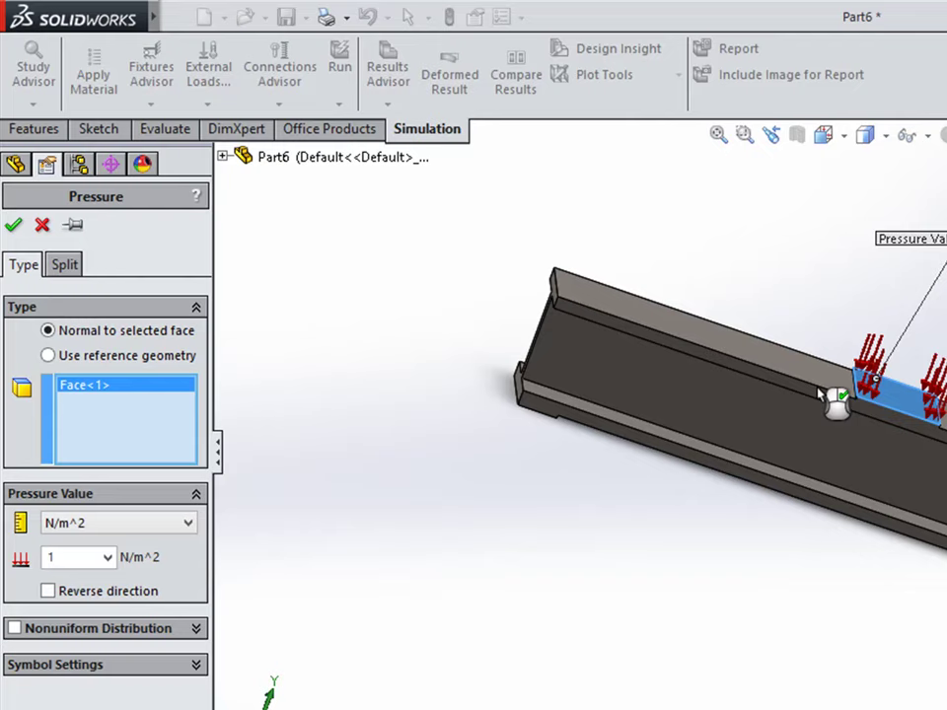
pyautogui.click(193, 523)
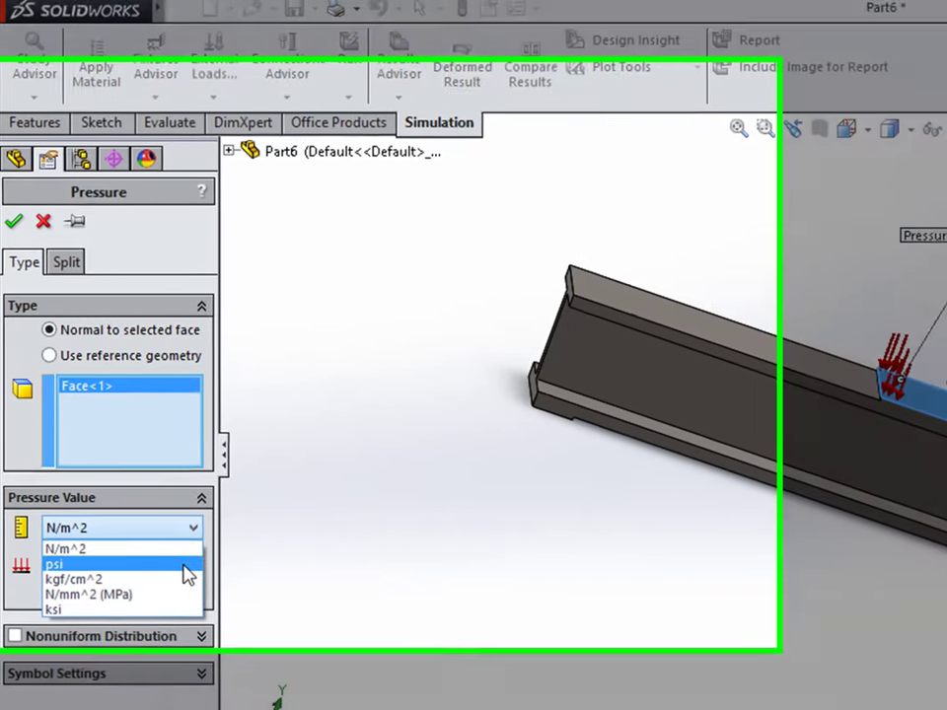
pyautogui.click(184, 562)
pyautogui.doubleClick(106, 612)
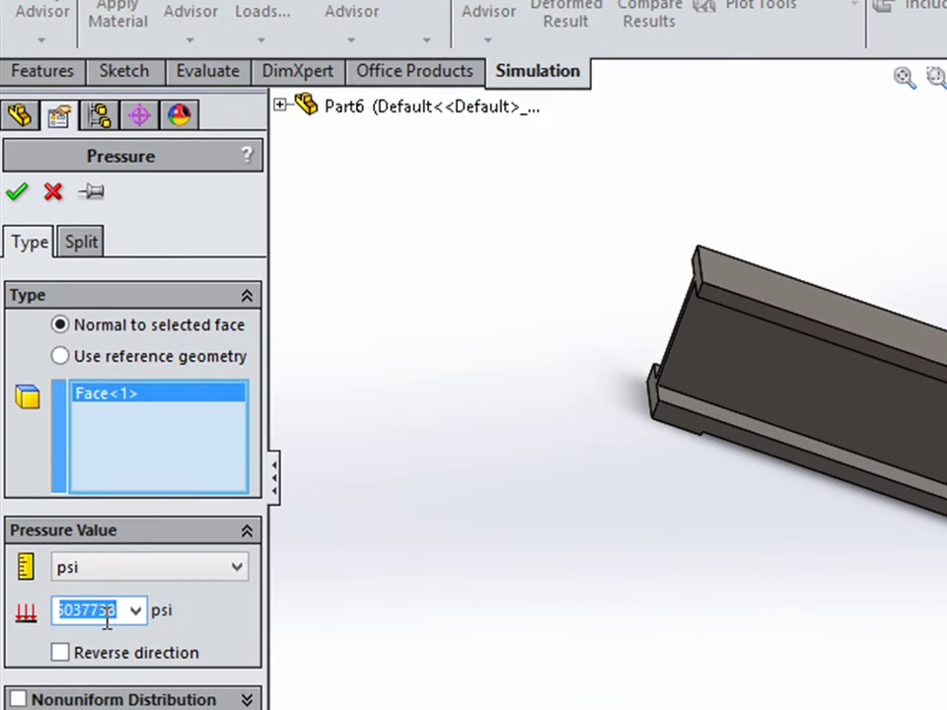
pyautogui.write('1')
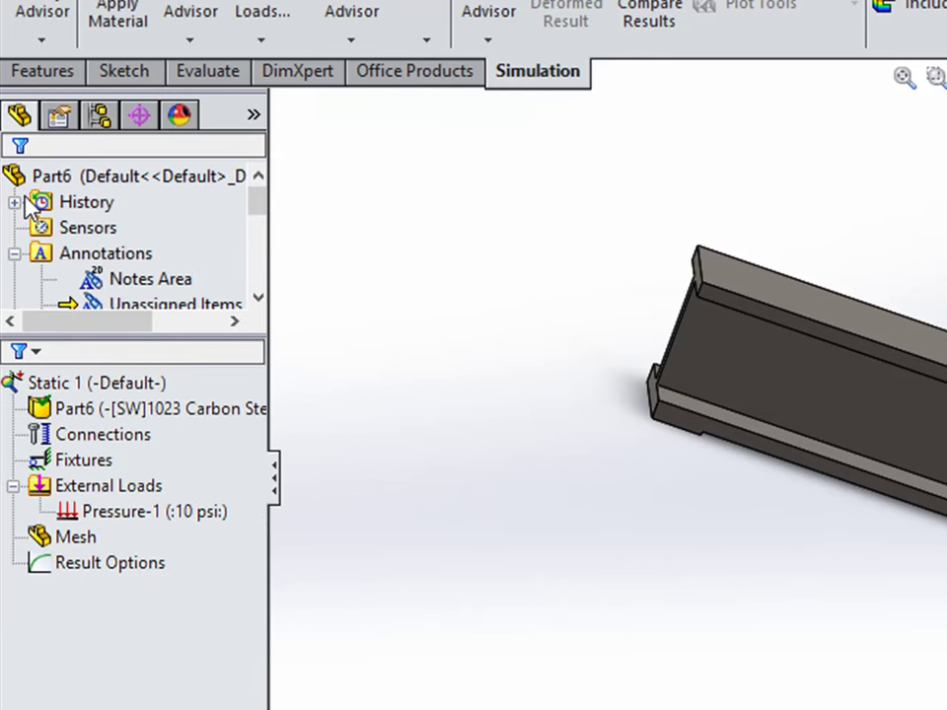
pyautogui.click(176, 304)
# Step: Add Fixed Geometry restraint Fixed-1 on the beam's near and far end pad faces
pyautogui.rightClick(67, 468)
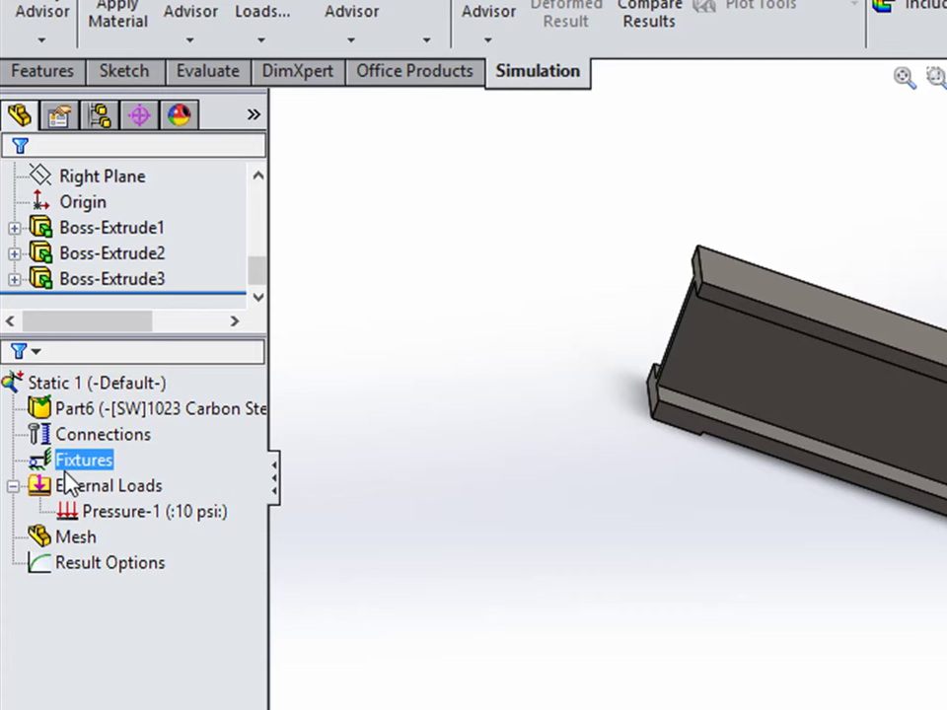
pyautogui.click(110, 535)
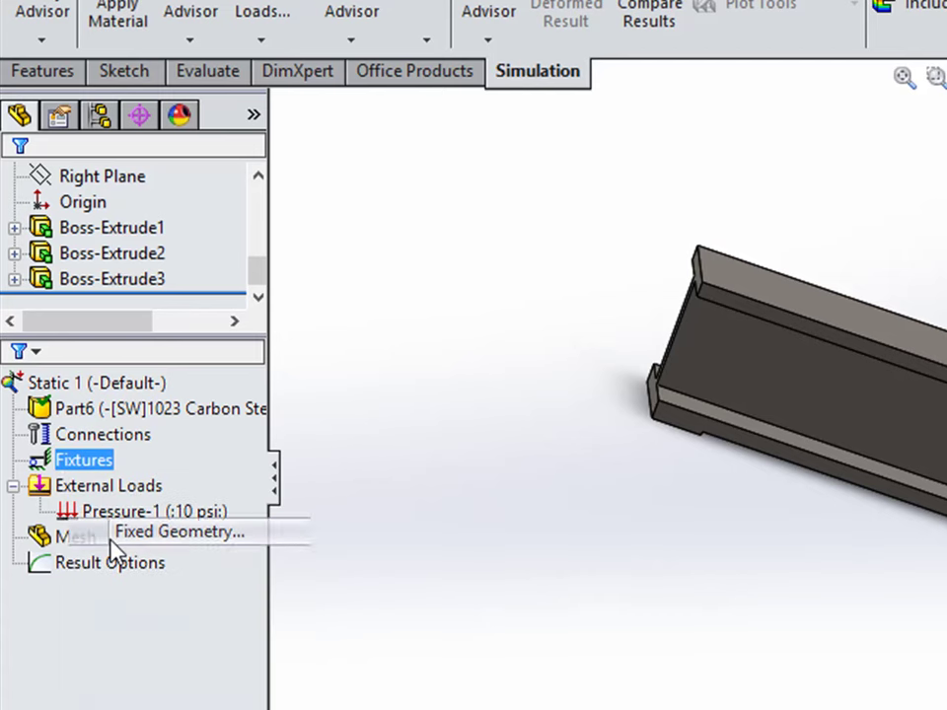
pyautogui.press('Up')
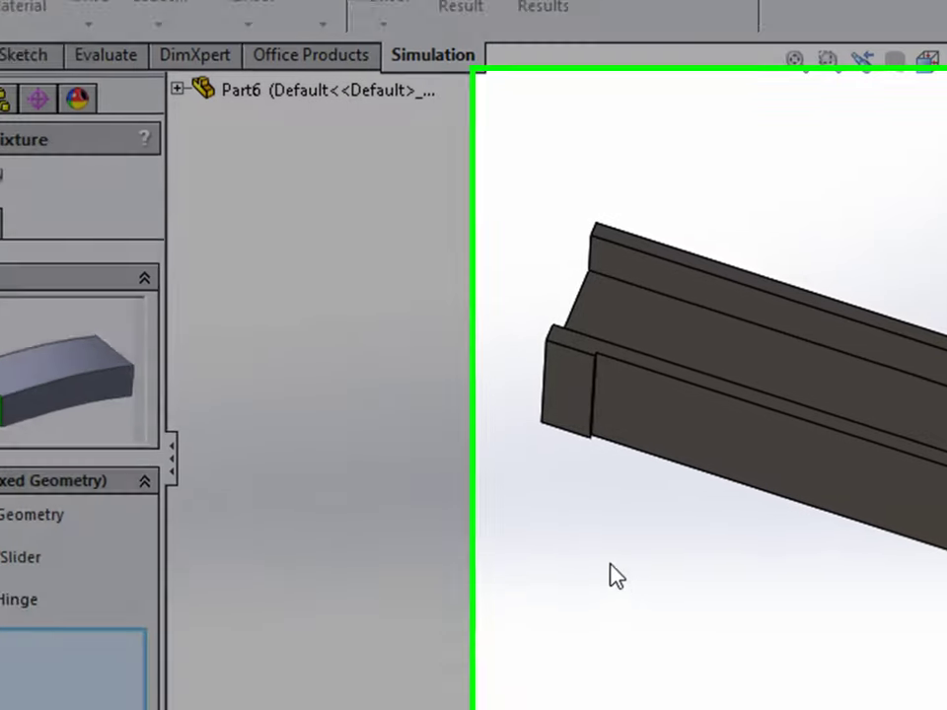
pyautogui.click(87, 306)
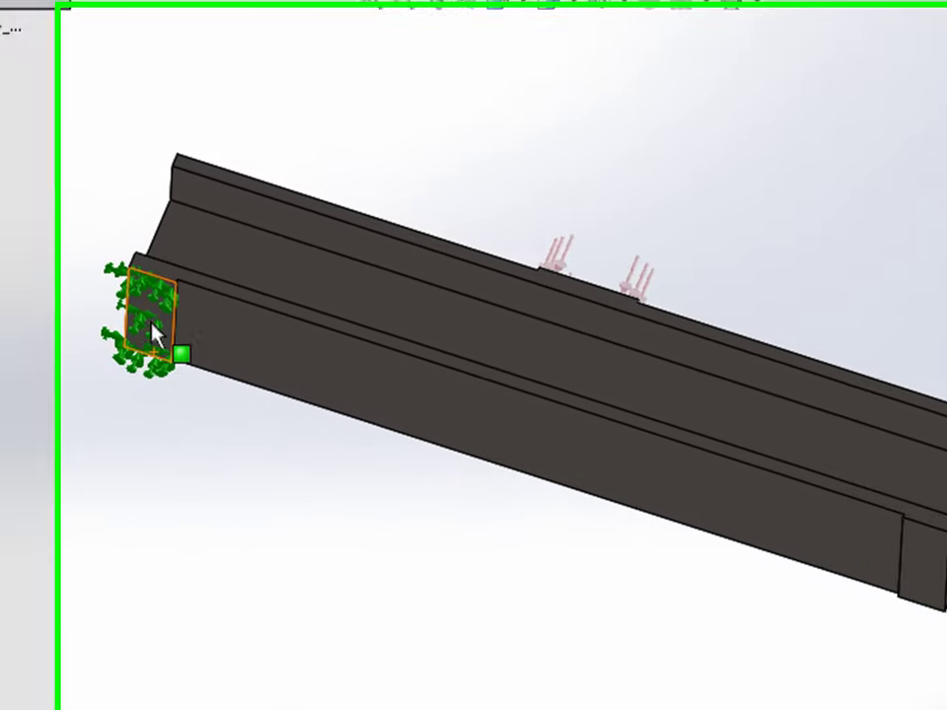
pyautogui.click(863, 567)
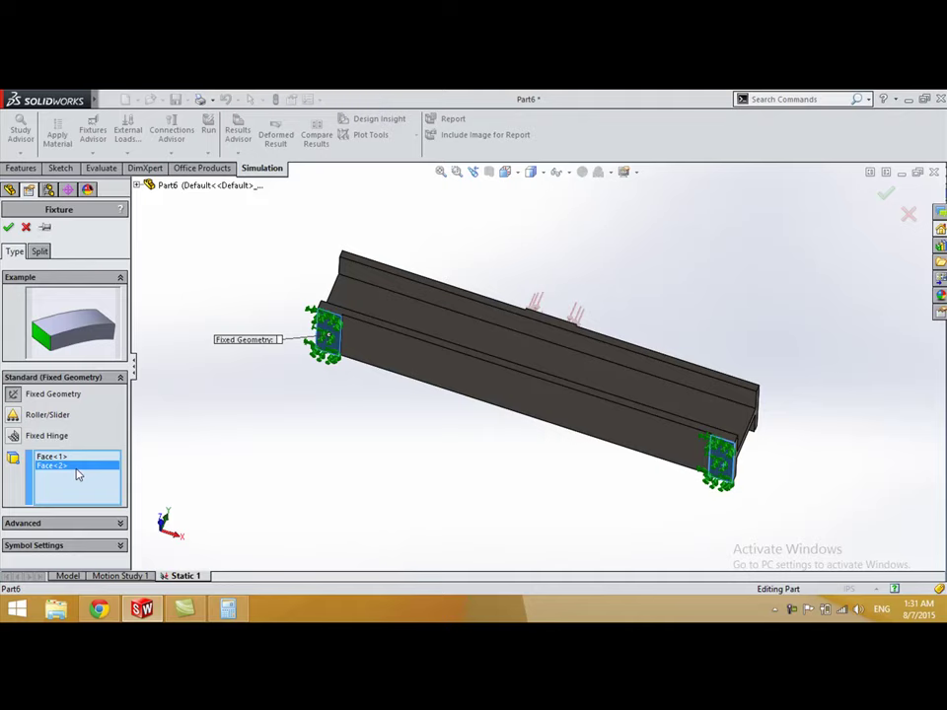
pyautogui.click(7, 225)
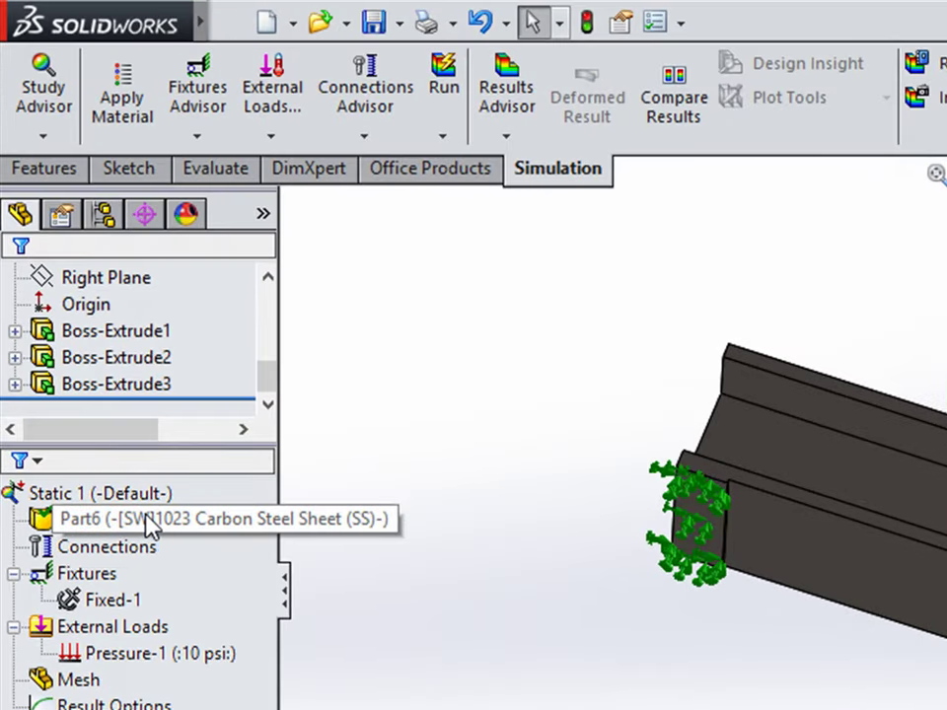
# Step: Create mesh control Control-1 on Boss-Extrude3 at 0.24332918 in element size
pyautogui.rightClick(148, 521)
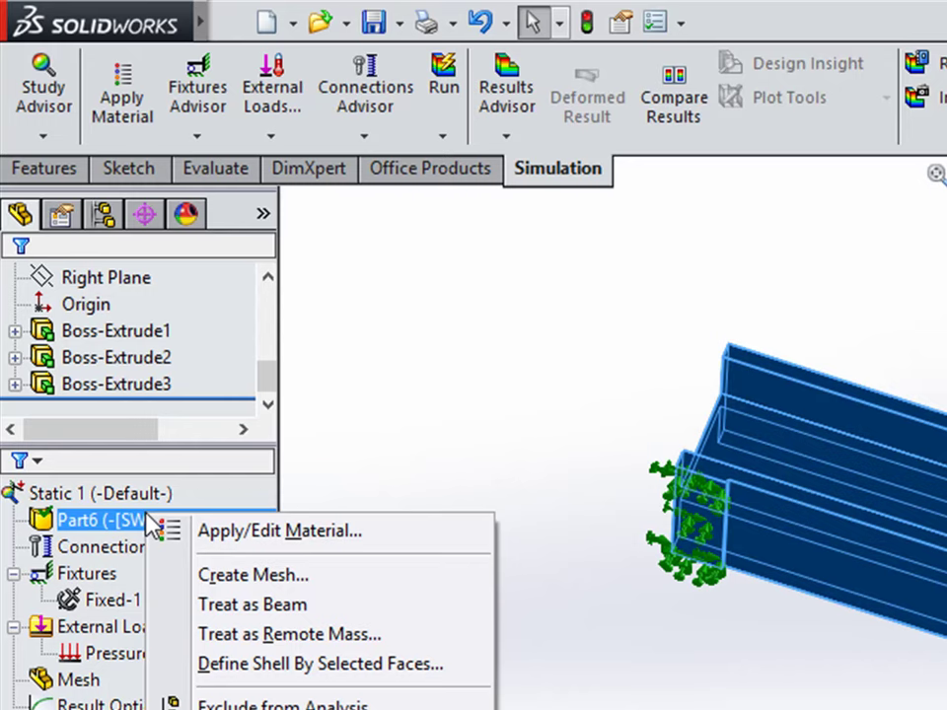
pyautogui.click(235, 576)
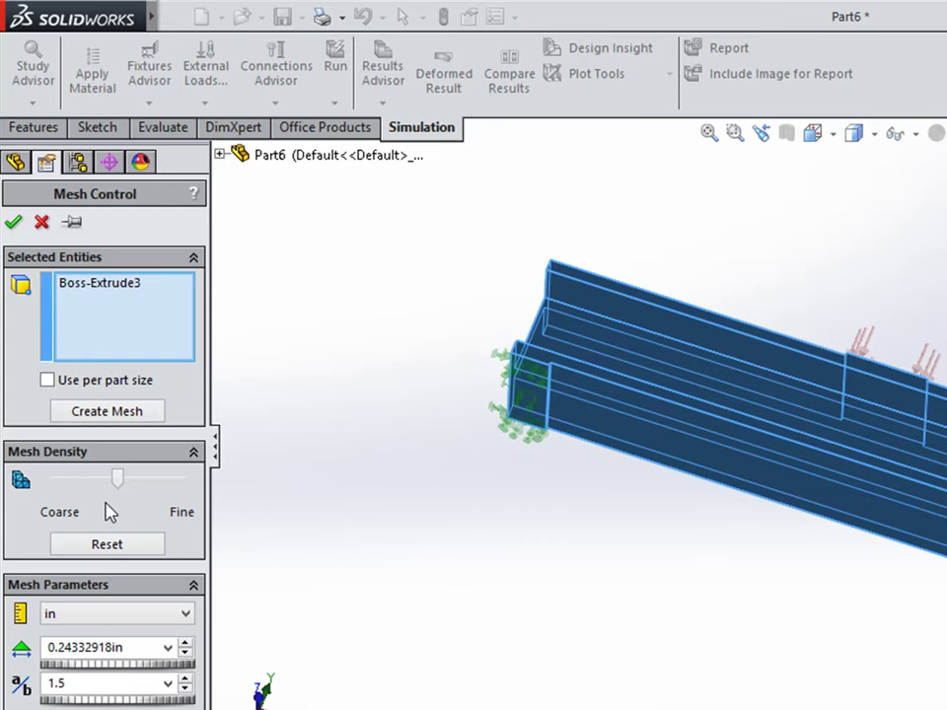
pyautogui.click(13, 221)
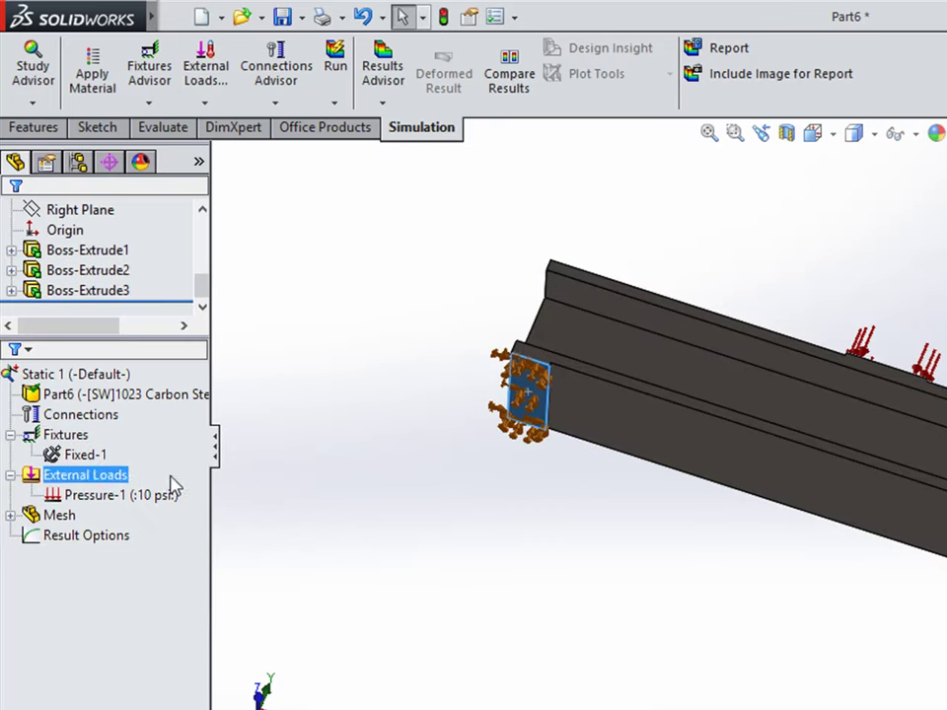
pyautogui.click(11, 515)
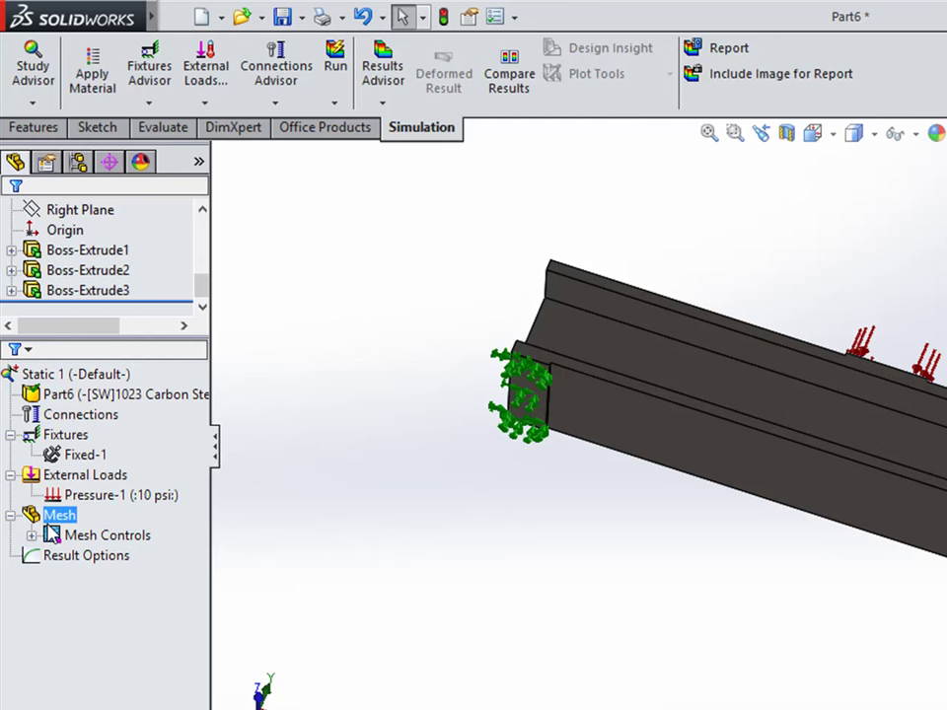
pyautogui.click(31, 535)
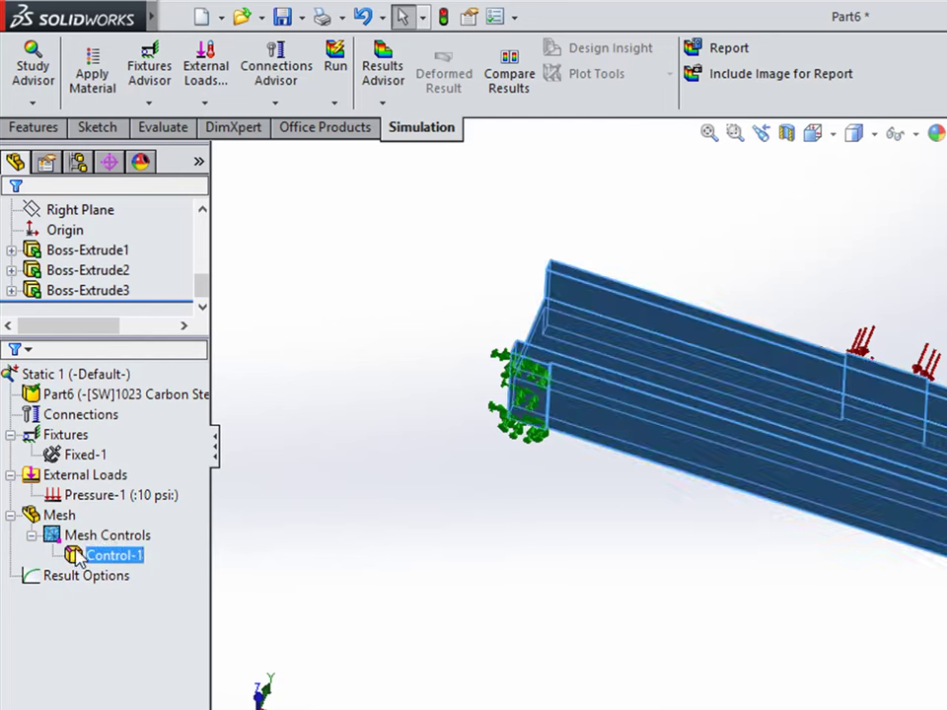
# Step: Run Static 1 to mesh the beam and solve the study
pyautogui.rightClick(55, 377)
pyautogui.click(69, 389)
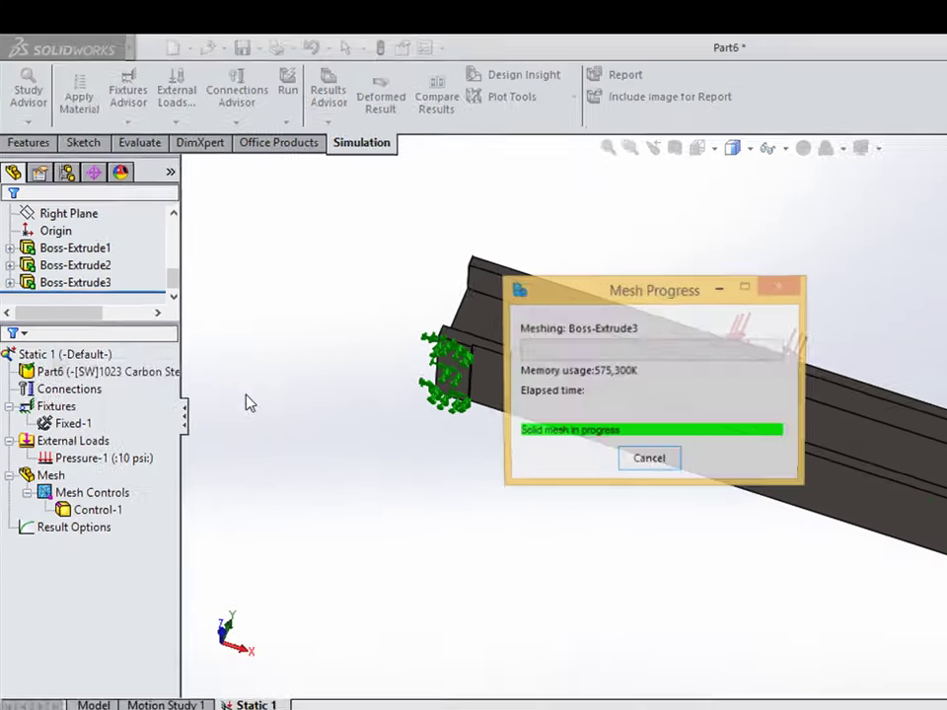